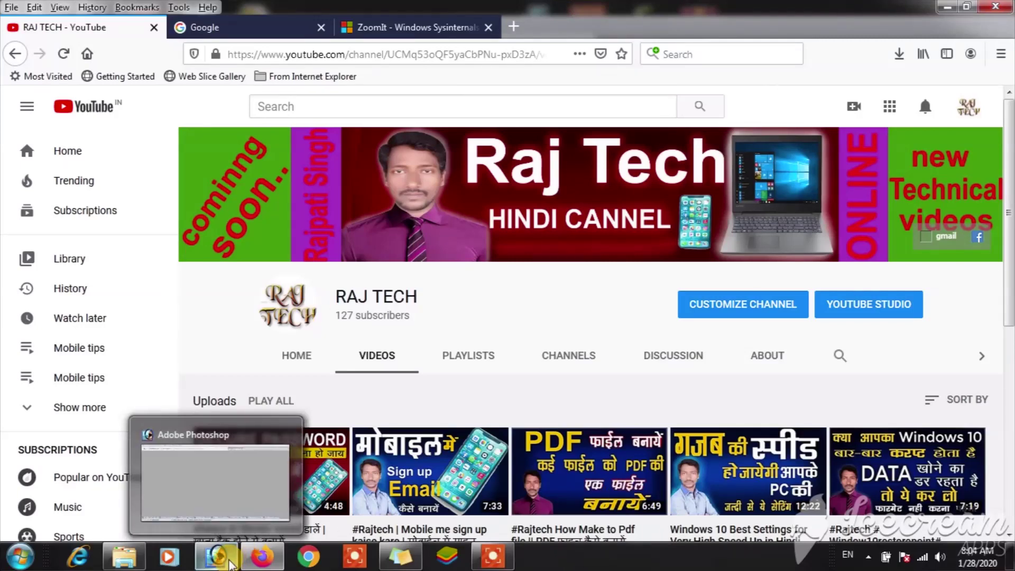
Open the man's portrait JPEG from Local Disk (E:) > 2020 in Photoshop.
{"action": "left_click", "coordinate": [230, 564]}
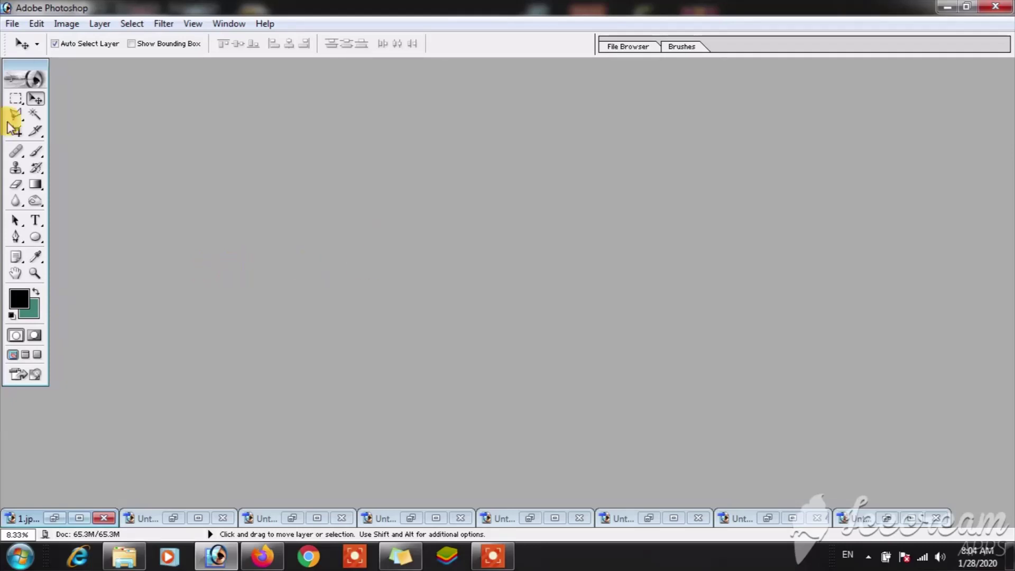
{"action": "left_click", "coordinate": [12, 23]}
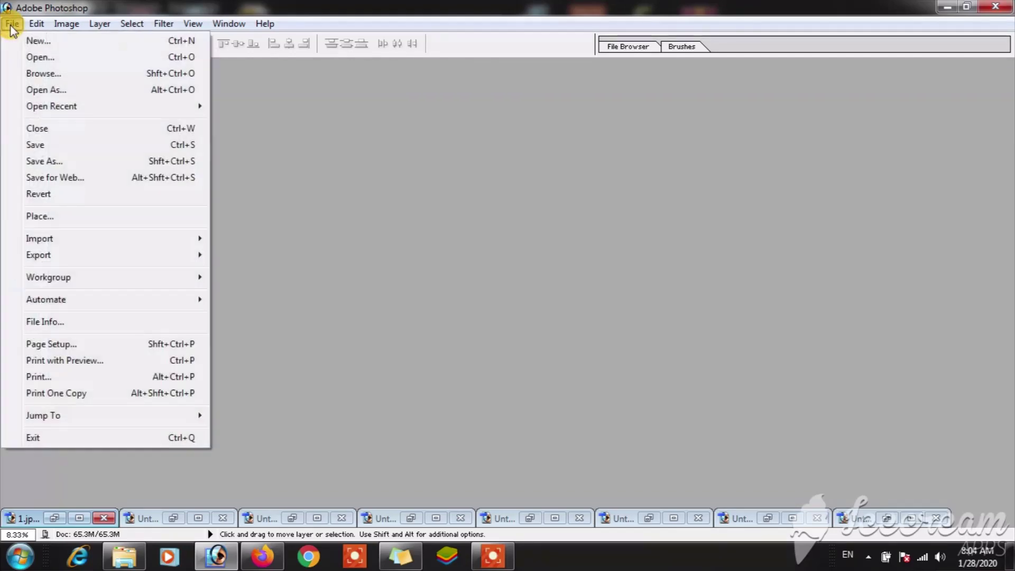
{"action": "left_click", "coordinate": [39, 59]}
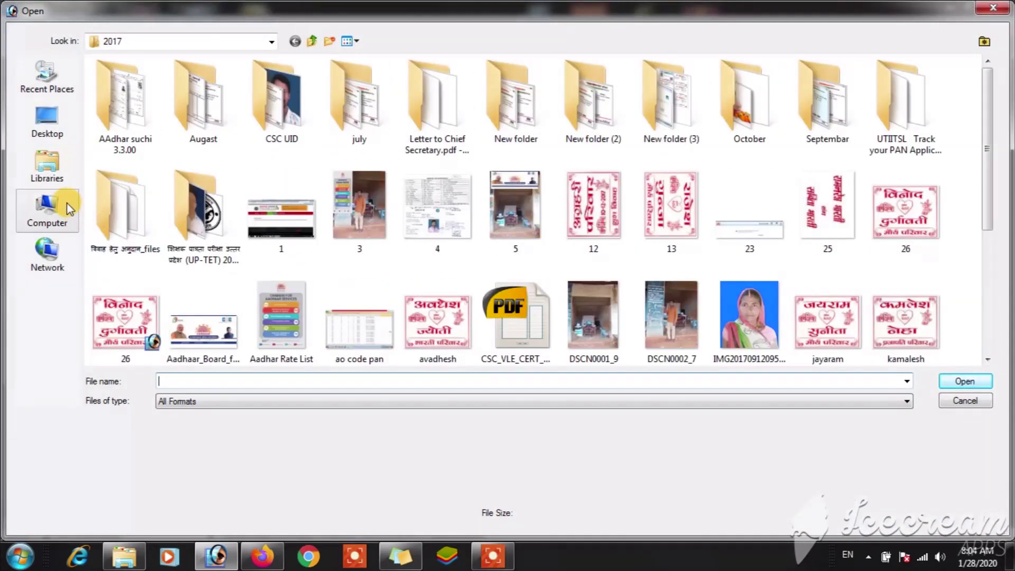
{"action": "left_click", "coordinate": [59, 204]}
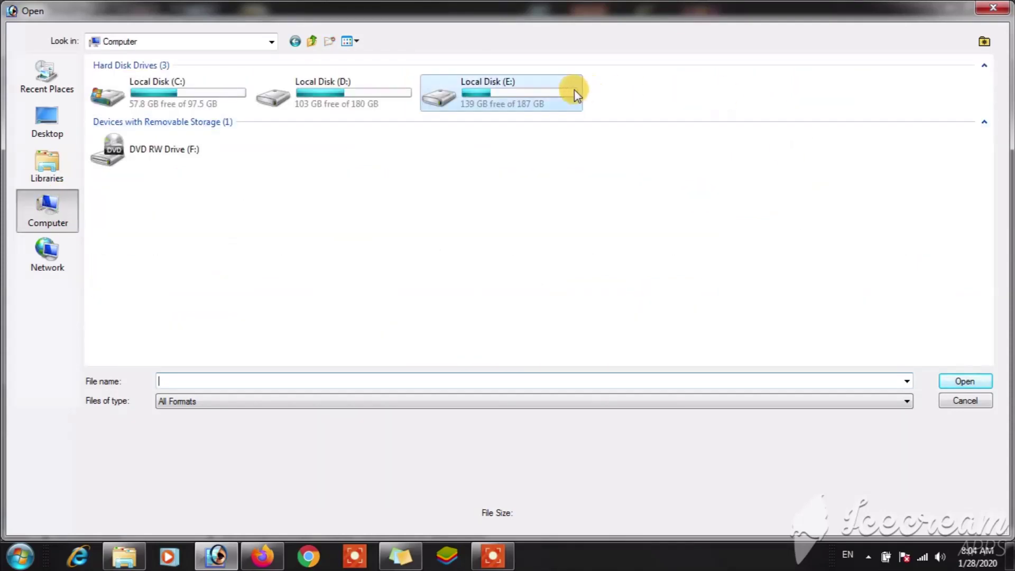
{"action": "double_click", "coordinate": [575, 90]}
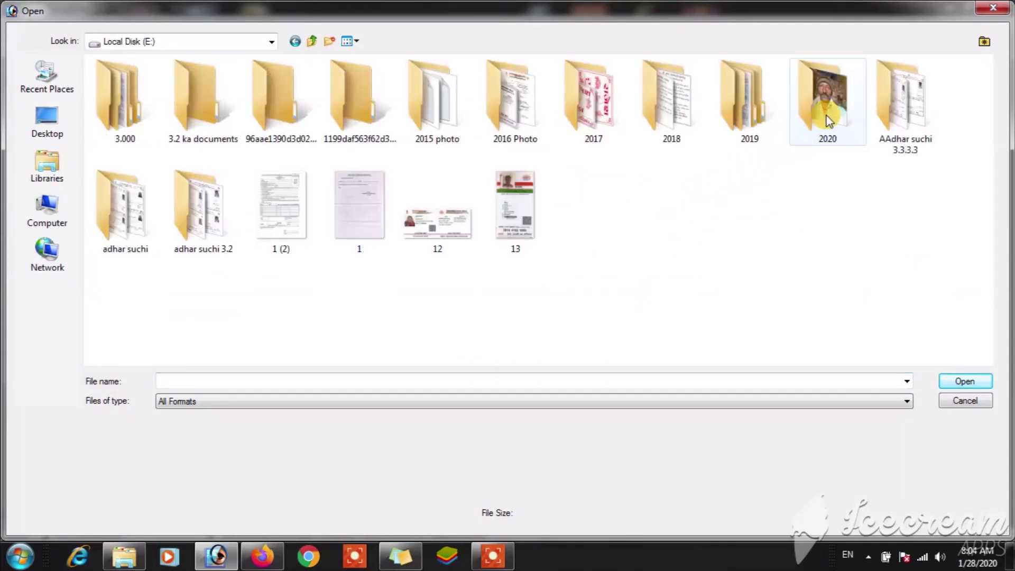
{"action": "double_click", "coordinate": [826, 106]}
{"action": "double_click", "coordinate": [137, 124]}
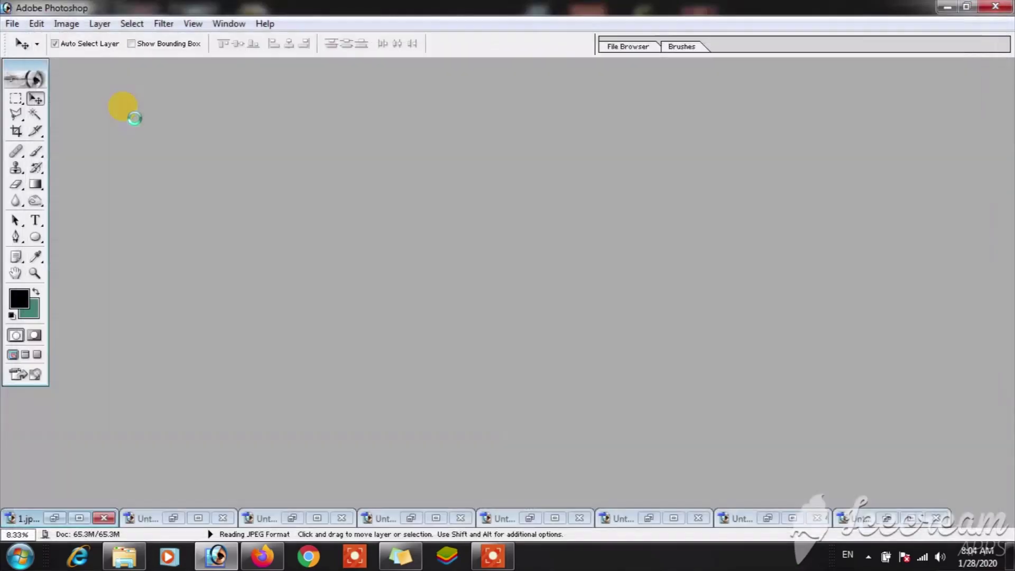
Maximize the 20200128_075058.jpg window at 25% zoom and pick the Polygonal Lasso tool.
{"action": "left_click_drag", "start_coordinate": [385, 166], "coordinate": [554, 111]}
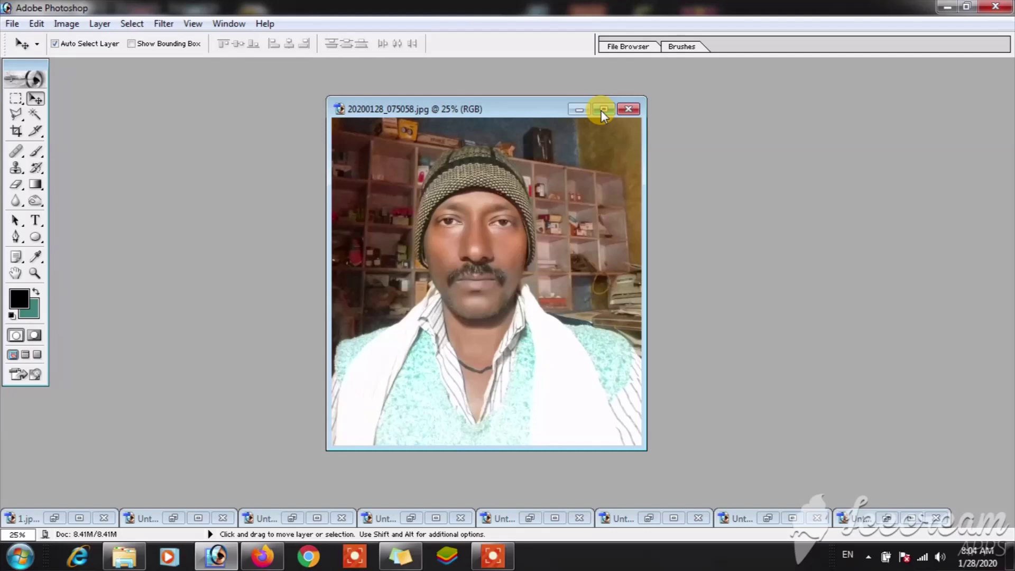
{"action": "left_click", "coordinate": [603, 110]}
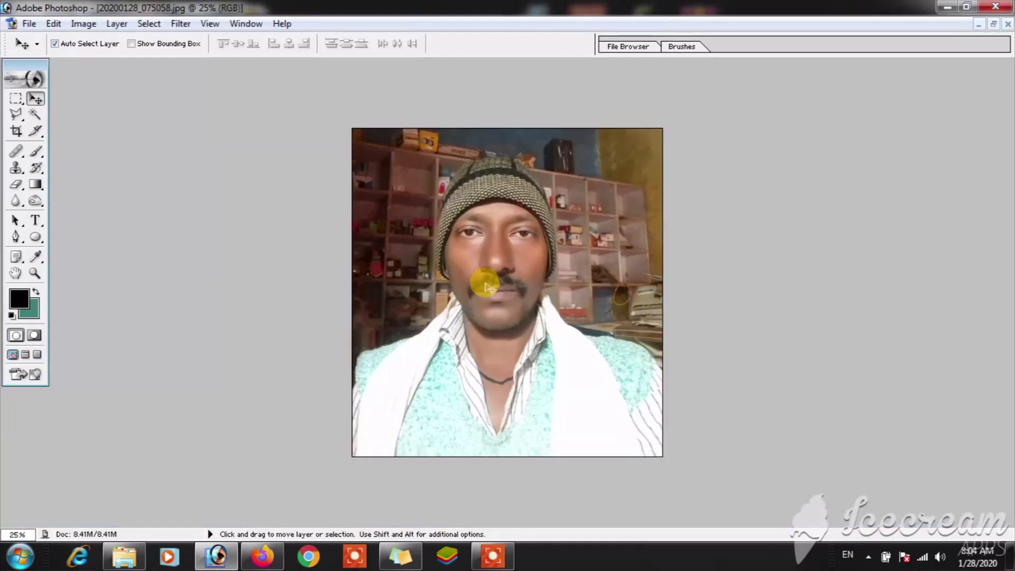
{"action": "key", "text": "ctrl+plus"}
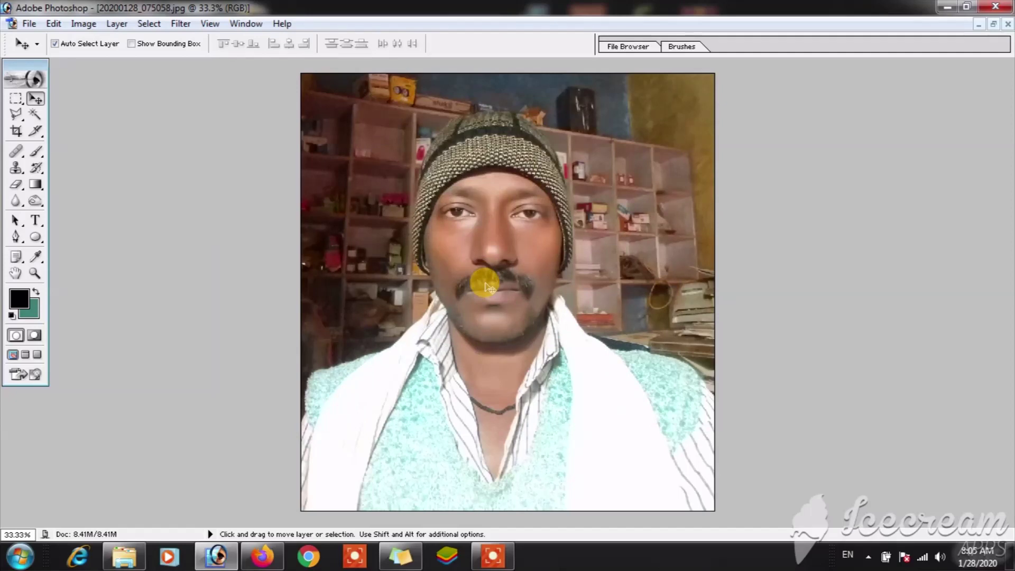
{"action": "key", "text": "ctrl+minus"}
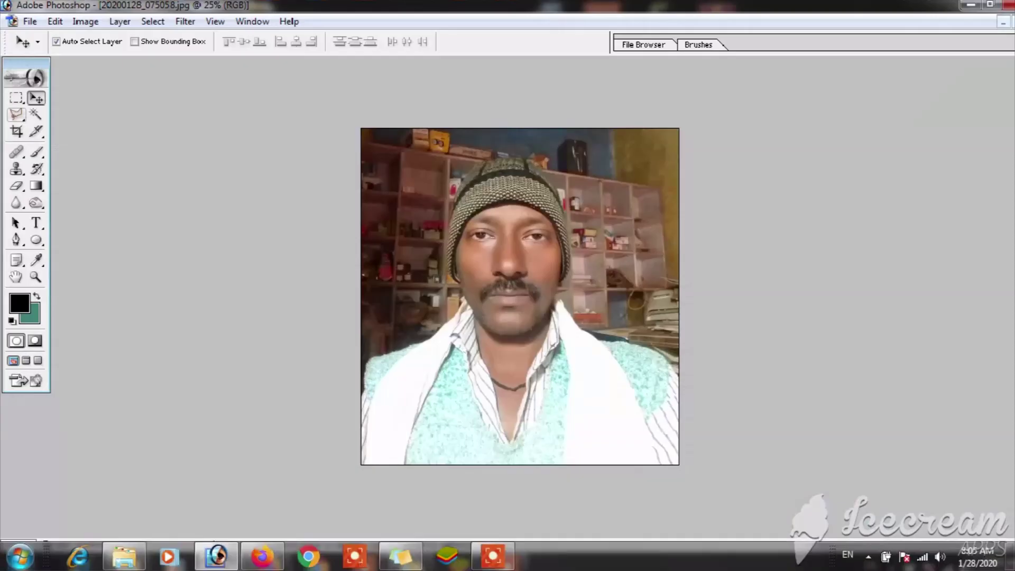
{"action": "left_click", "coordinate": [16, 116]}
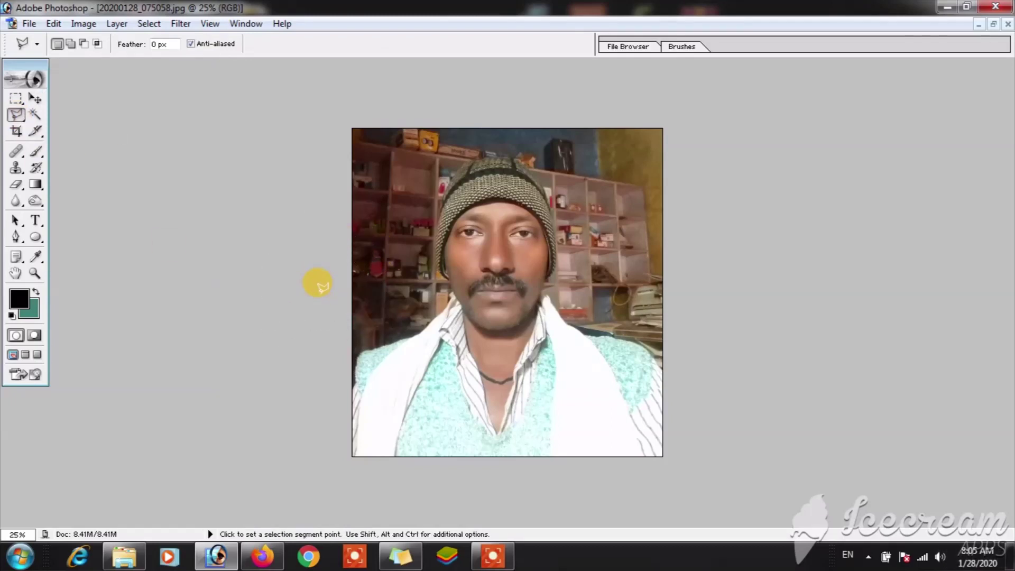
Trace a Polygonal Lasso outline around the left background along the shoulder, face and cap.
{"action": "left_click", "coordinate": [318, 298]}
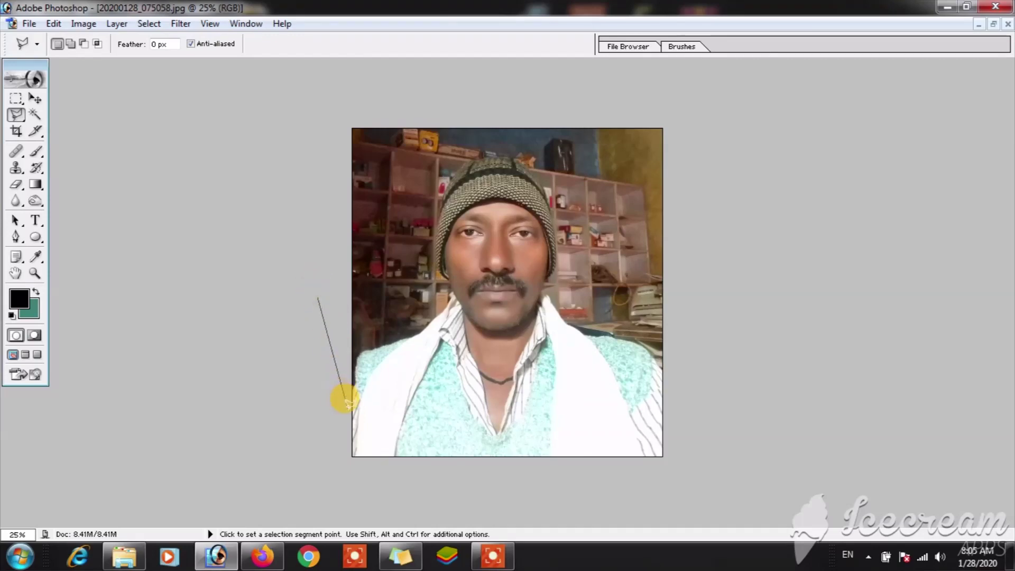
{"action": "left_click", "coordinate": [348, 408]}
{"action": "key", "text": "ctrl+plus"}
{"action": "key", "text": "ctrl+plus"}
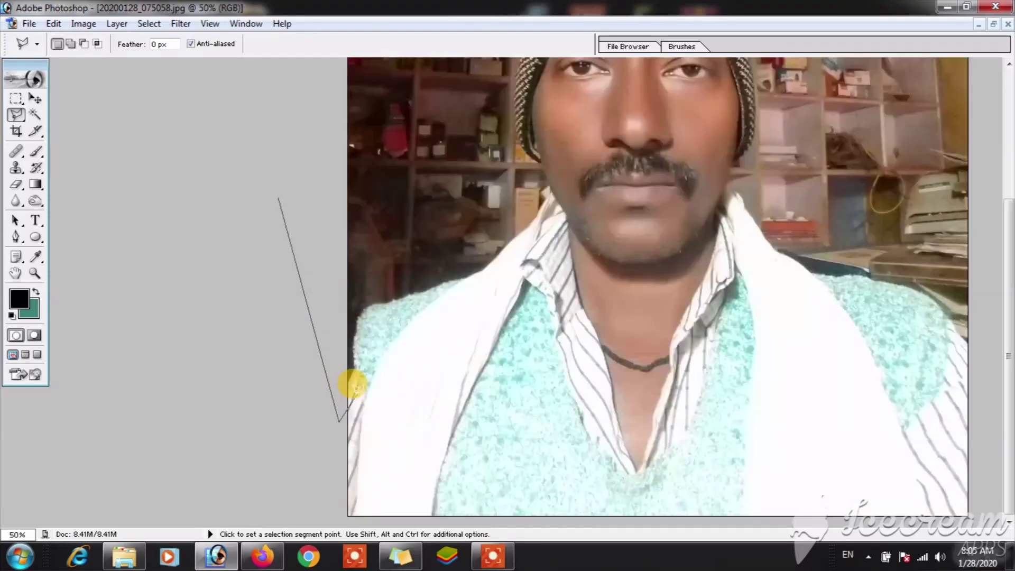
{"action": "key", "text": "ctrl+plus"}
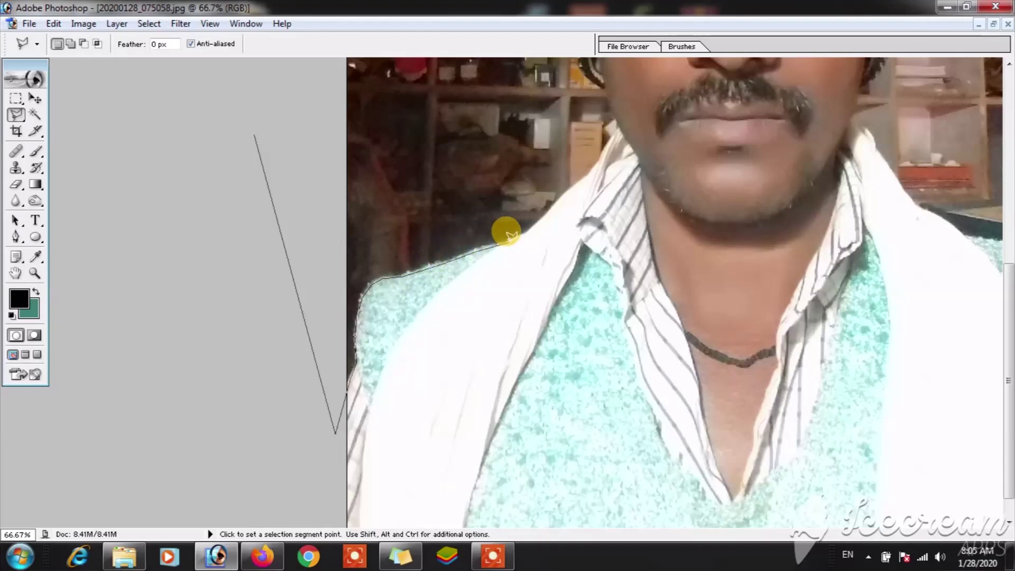
{"action": "scroll", "coordinate": [506, 233], "scroll_direction": "up", "scroll_amount": 3}
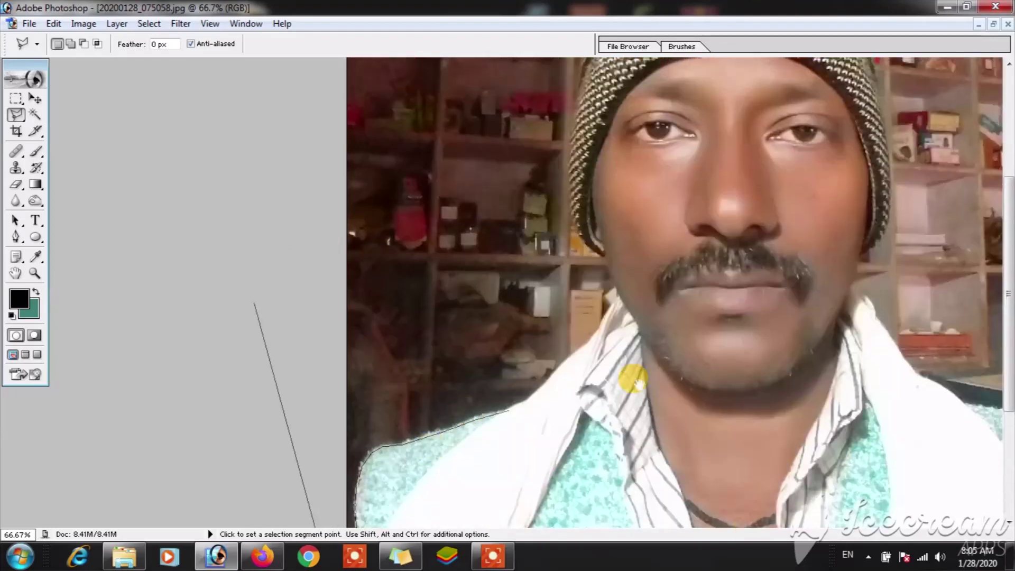
{"action": "key", "text": "ctrl+plus"}
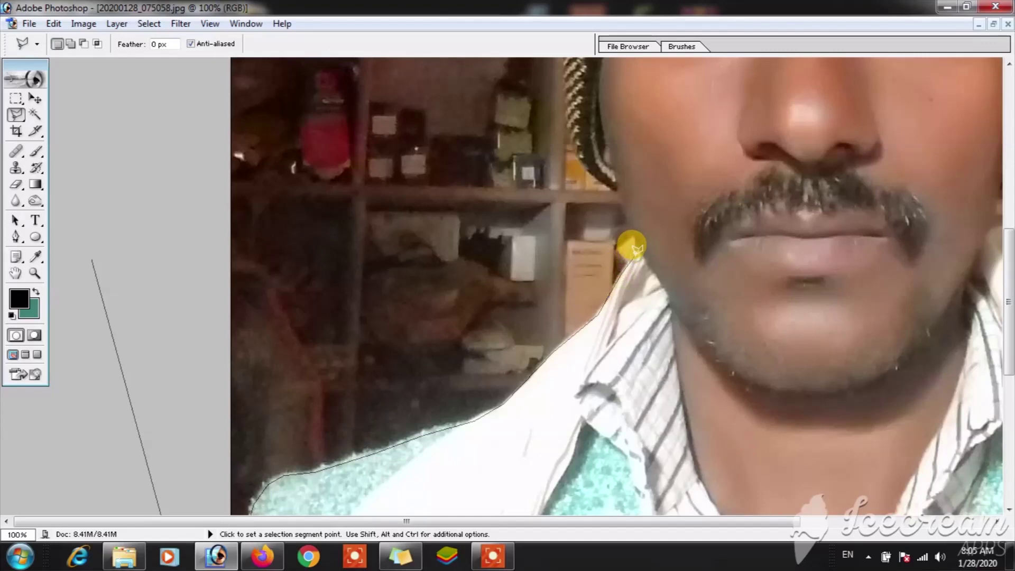
{"action": "key", "text": "ctrl+plus"}
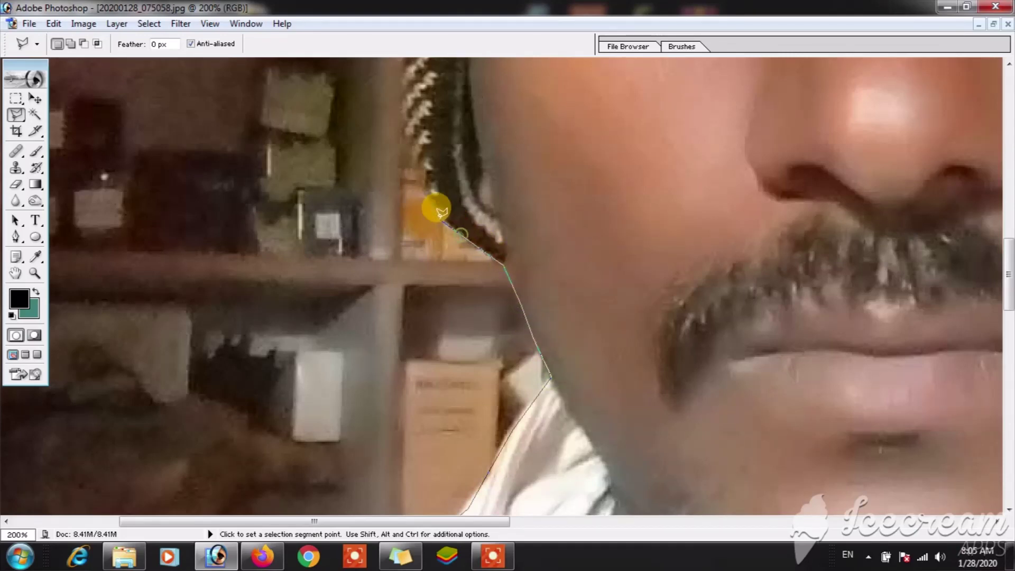
{"action": "left_click_drag", "start_coordinate": [439, 204], "coordinate": [516, 378]}
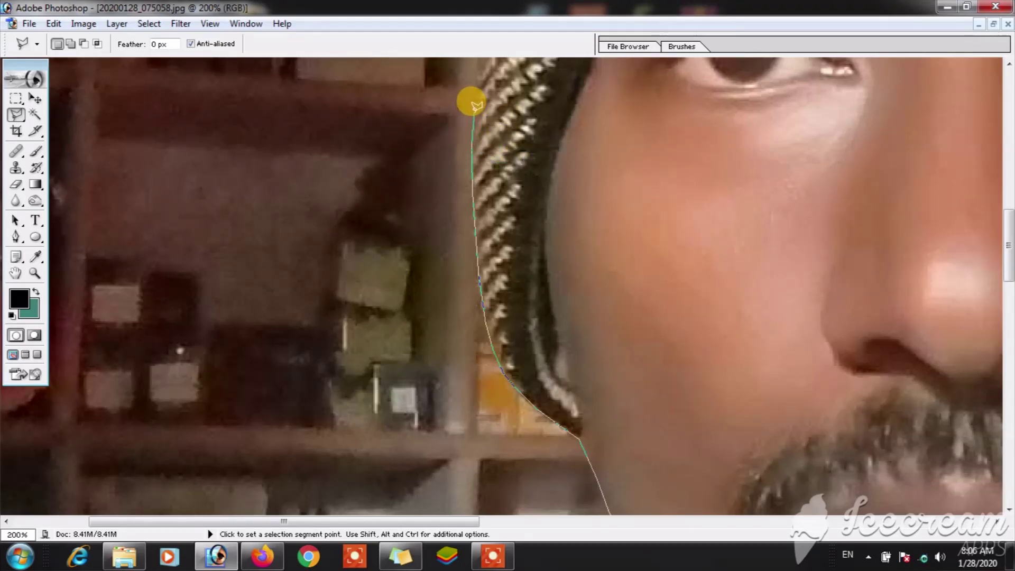
{"action": "left_click_drag", "start_coordinate": [470, 109], "coordinate": [423, 310]}
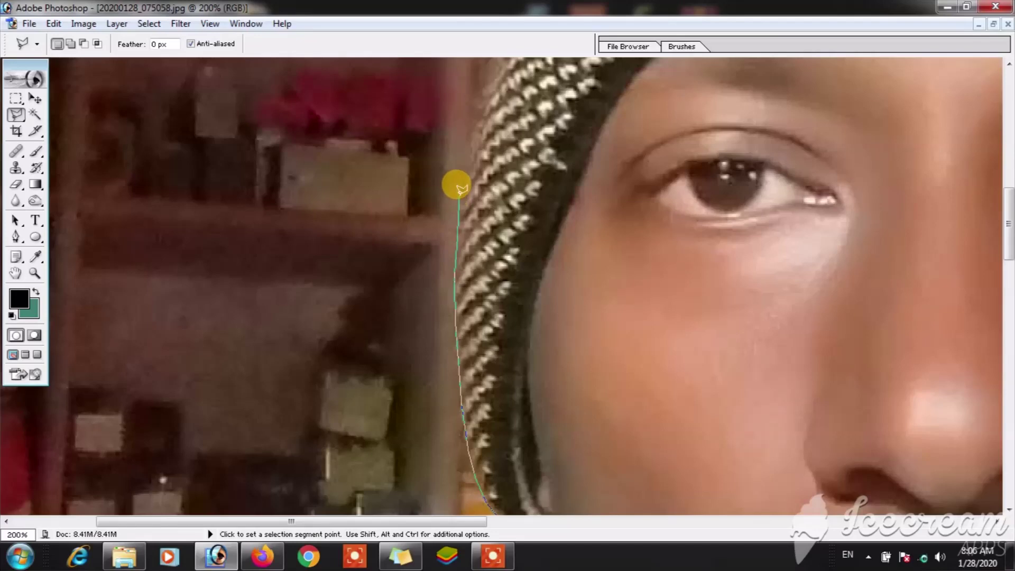
{"action": "key", "text": "ctrl+minus"}
{"action": "key", "text": "ctrl+minus"}
{"action": "key", "text": "ctrl+minus"}
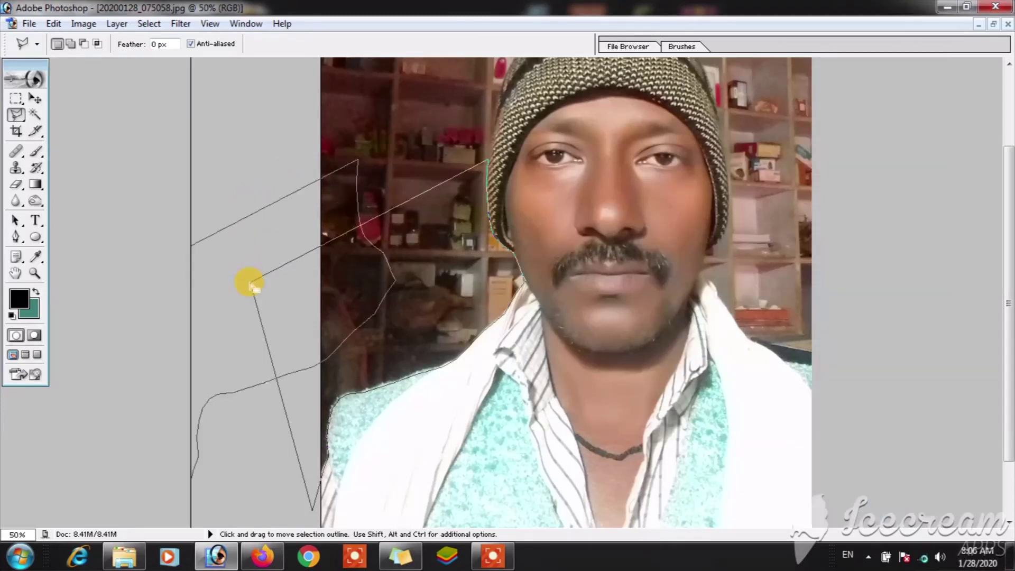
{"action": "double_click", "coordinate": [249, 281]}
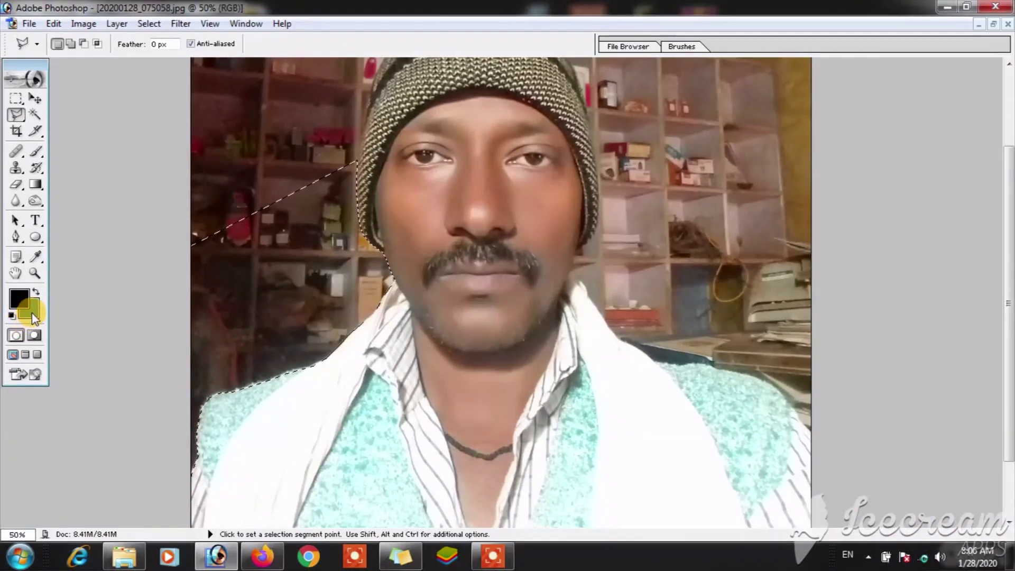
Set the background colour to a bright blue (1A3FF8, 97% brightness) in the Color Picker.
{"action": "left_click", "coordinate": [33, 317]}
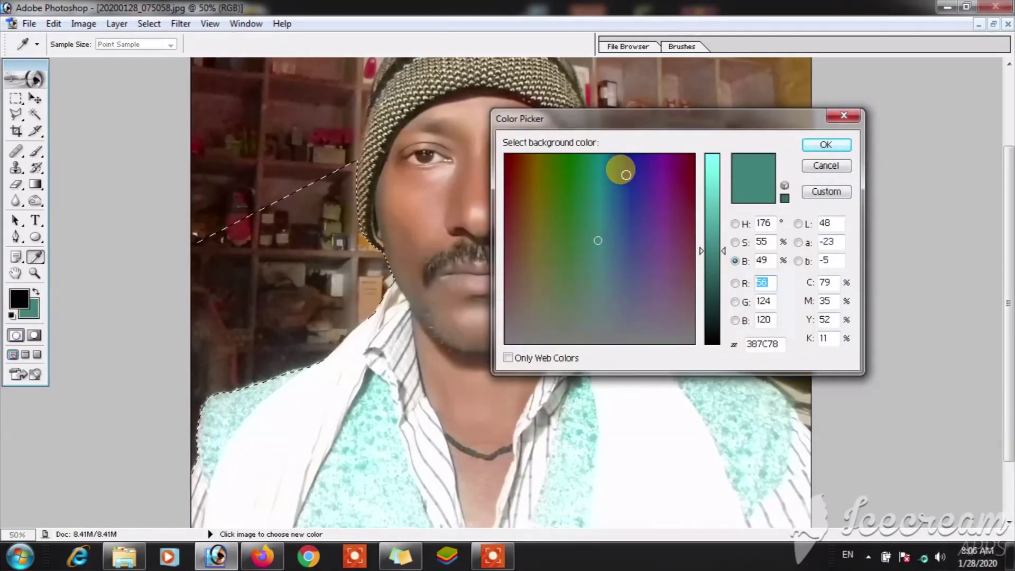
{"action": "left_click", "coordinate": [625, 174]}
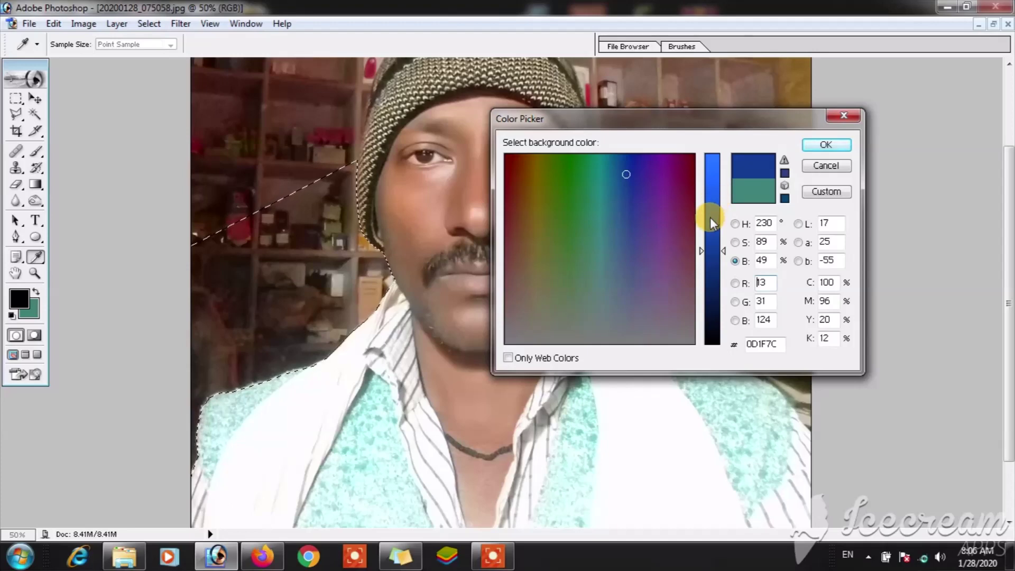
{"action": "mouse_move", "coordinate": [716, 198]}
{"action": "left_mouse_down"}
{"action": "mouse_move", "coordinate": [721, 161]}
{"action": "mouse_move", "coordinate": [704, 227]}
{"action": "mouse_move", "coordinate": [710, 220]}
{"action": "left_mouse_up"}
{"action": "left_click", "coordinate": [825, 145]}
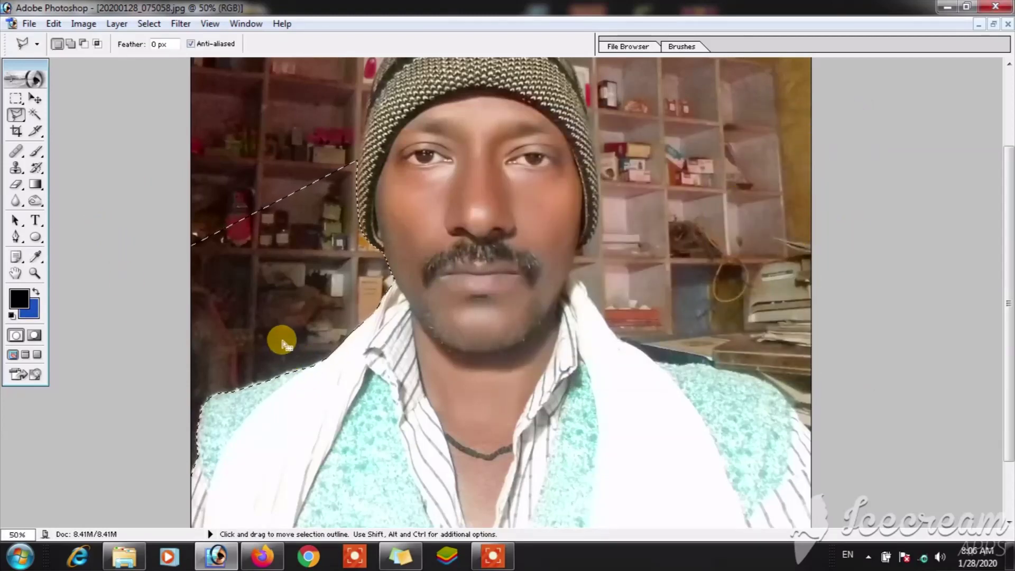
Fill the selected area left of the man with the blue background colour.
{"action": "key", "text": "Delete"}
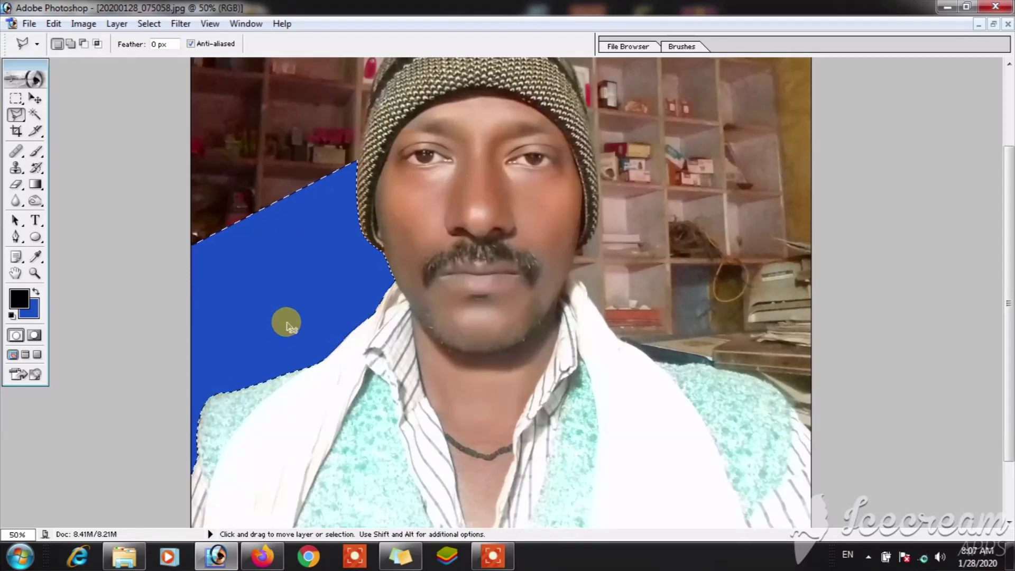
{"action": "key", "text": "ctrl+minus"}
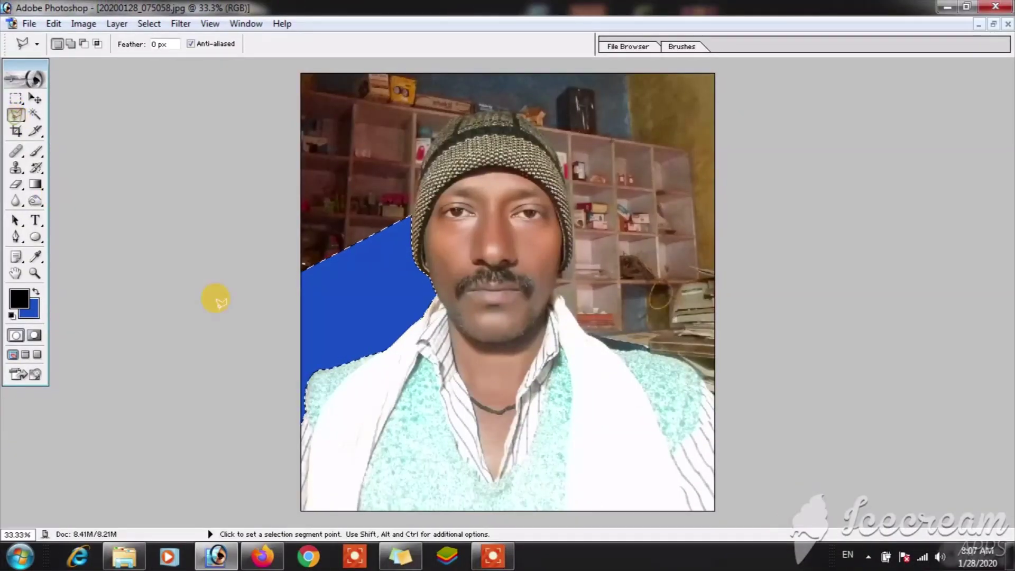
Start a new Polygonal Lasso outline left of the cap and trace up the hat's left edge.
{"action": "left_click", "coordinate": [255, 260]}
{"action": "left_click", "coordinate": [299, 331]}
{"action": "left_click", "coordinate": [380, 278]}
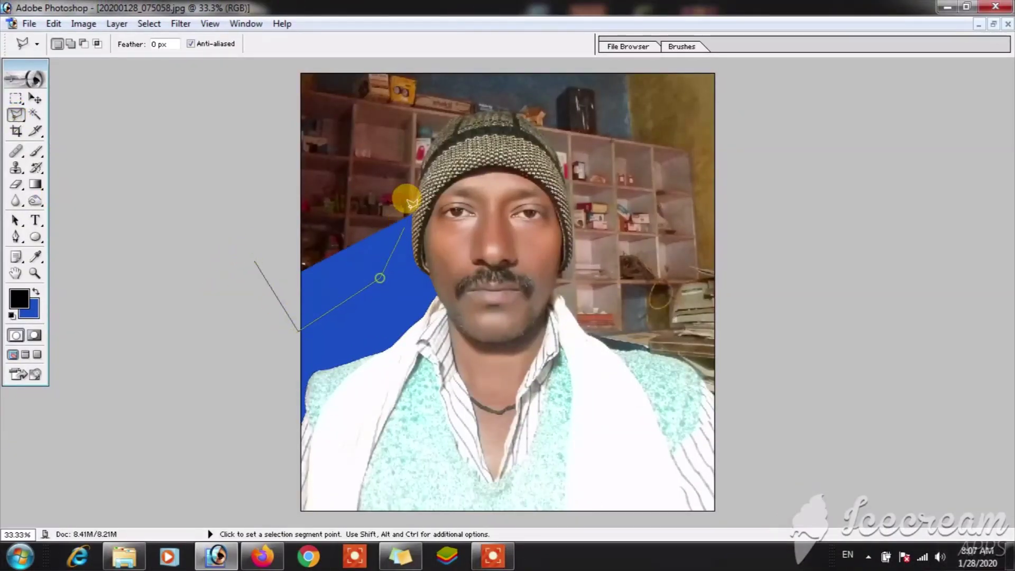
{"action": "left_click", "coordinate": [426, 177], "text": "ctrl"}
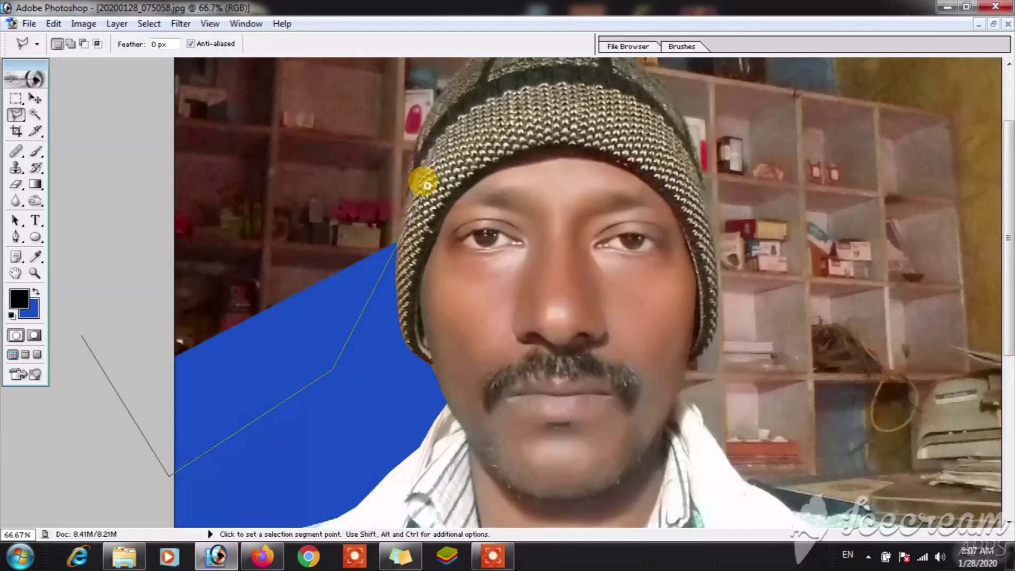
{"action": "left_click", "coordinate": [427, 185], "text": "ctrl"}
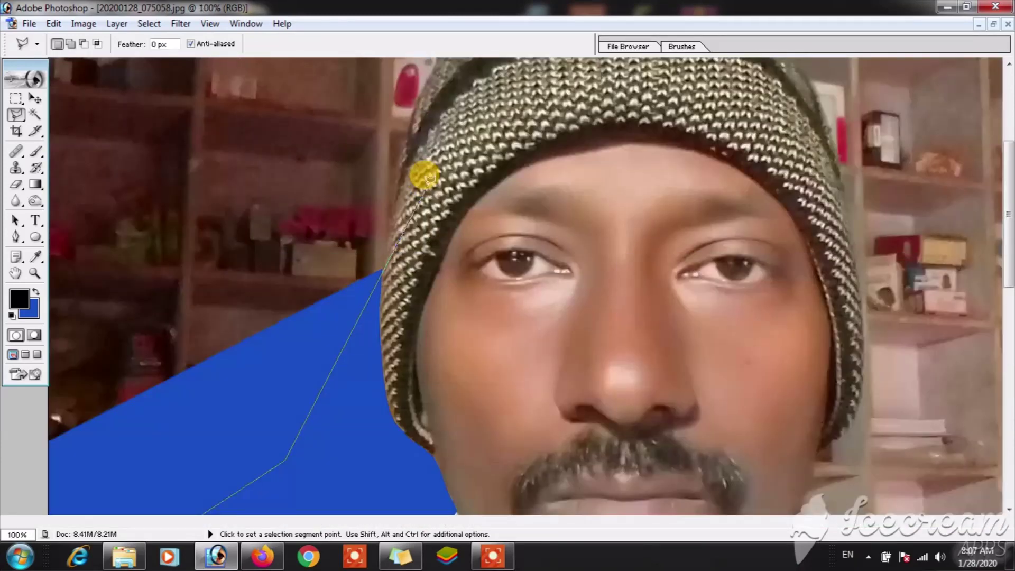
{"action": "left_click", "coordinate": [378, 304]}
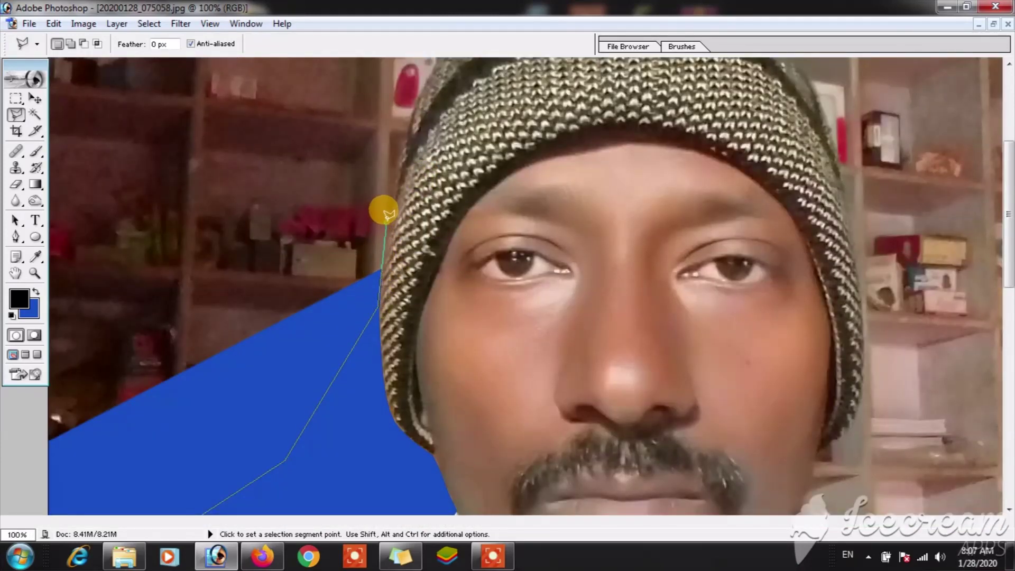
{"action": "left_click", "coordinate": [386, 219]}
{"action": "left_click_drag", "start_coordinate": [401, 151], "coordinate": [325, 357]}
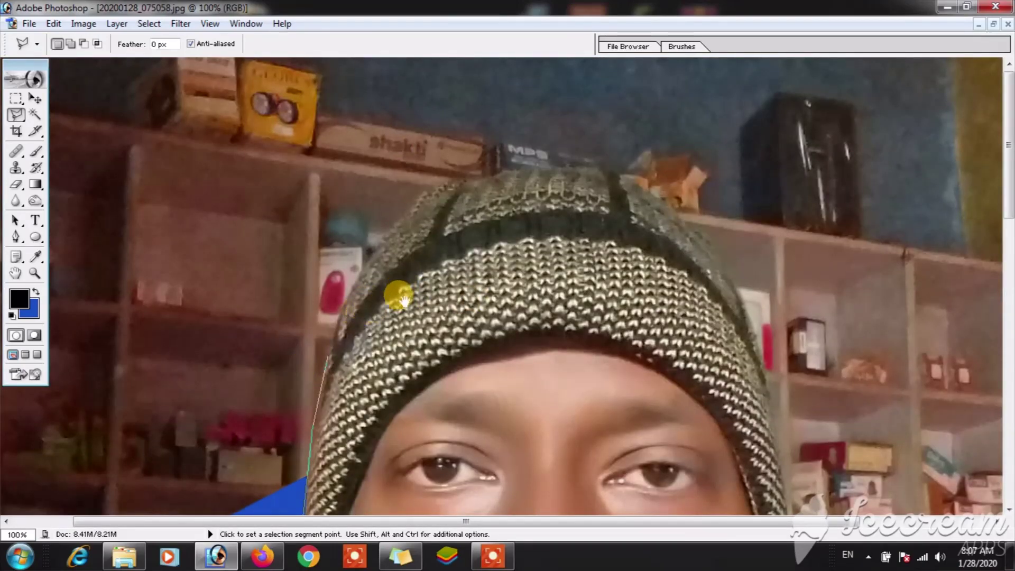
{"action": "mouse_move", "coordinate": [390, 322]}
{"action": "left_mouse_down"}
{"action": "mouse_move", "coordinate": [417, 351]}
{"action": "mouse_move", "coordinate": [415, 193]}
{"action": "mouse_move", "coordinate": [392, 329]}
{"action": "mouse_move", "coordinate": [416, 152]}
{"action": "mouse_move", "coordinate": [403, 279]}
{"action": "left_mouse_up"}
{"action": "left_click_drag", "start_coordinate": [381, 132], "coordinate": [378, 238]}
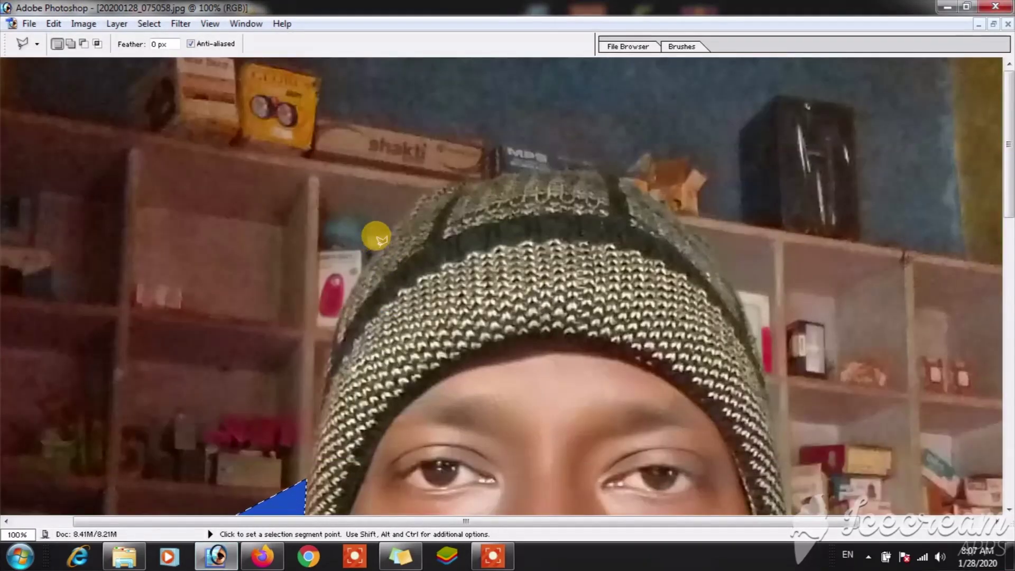
{"action": "key", "text": "ctrl+minus"}
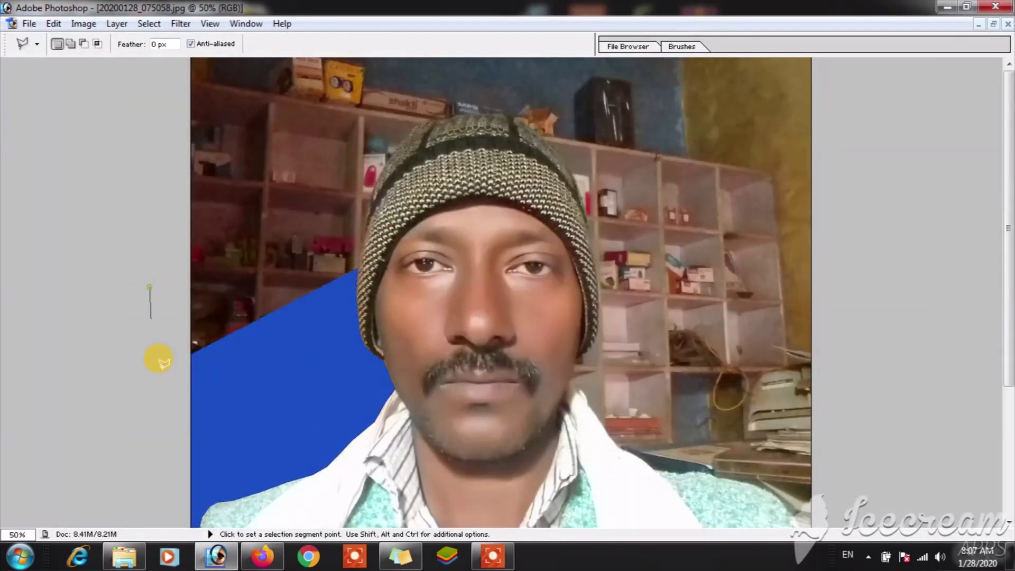
{"action": "key", "text": "ctrl+plus"}
{"action": "key", "text": "ctrl+plus"}
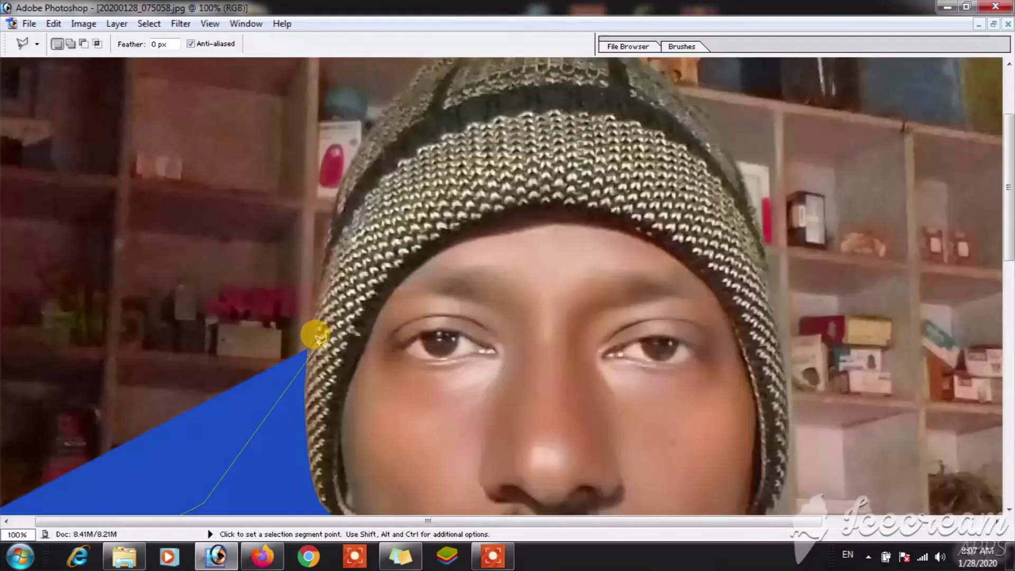
{"action": "key", "text": "ctrl+plus"}
{"action": "left_click", "coordinate": [289, 401]}
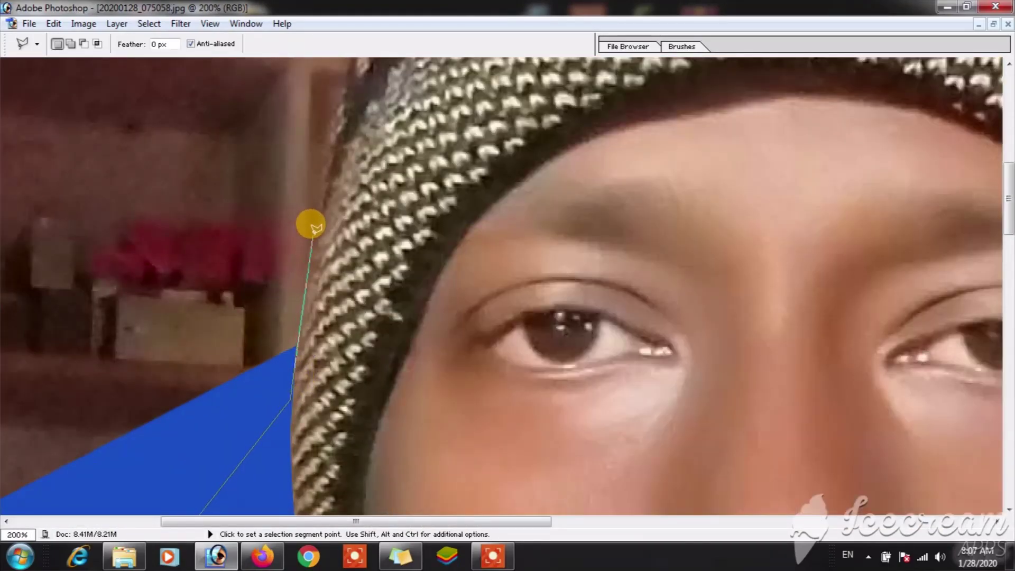
{"action": "left_click_drag", "start_coordinate": [333, 106], "coordinate": [336, 222]}
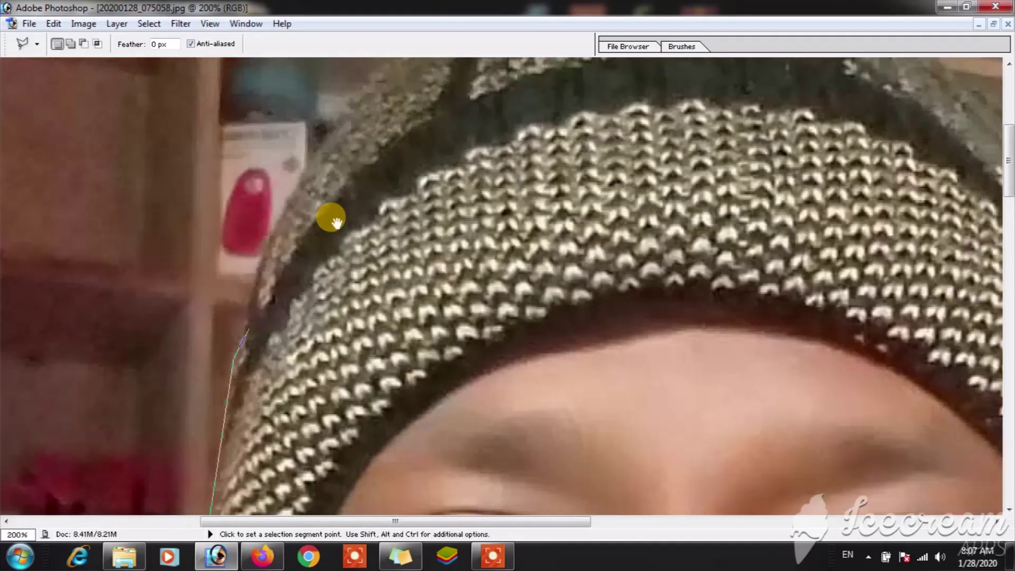
{"action": "left_click", "coordinate": [276, 221]}
{"action": "left_click", "coordinate": [310, 172]}
{"action": "left_click", "coordinate": [348, 110]}
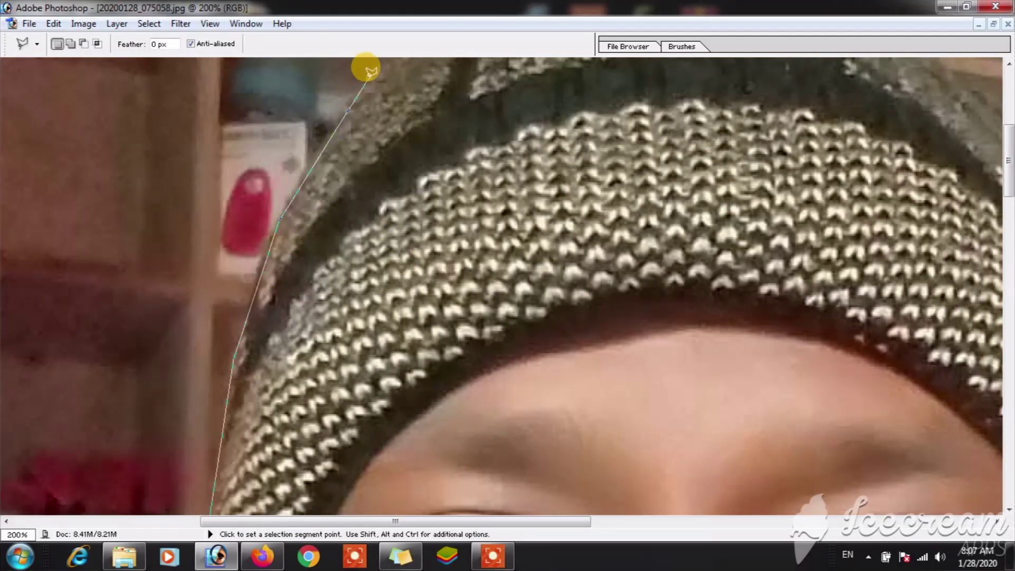
{"action": "key", "text": "ctrl+minus"}
{"action": "scroll", "coordinate": [419, 210], "scroll_direction": "up", "scroll_amount": 2}
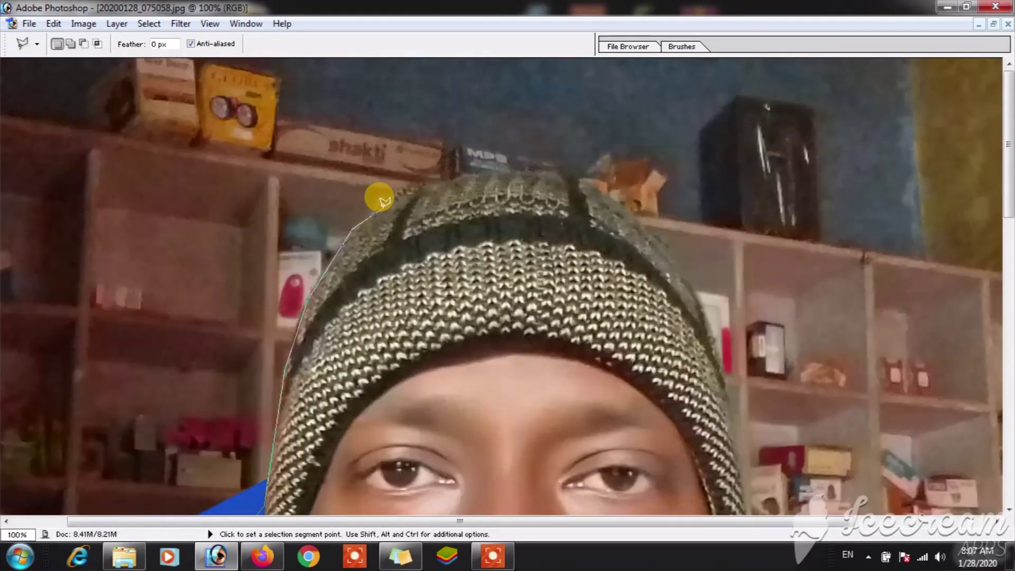
Continue the outline across the hat top and down its right edge to the jaw.
{"action": "left_click", "coordinate": [386, 201]}
{"action": "left_click", "coordinate": [440, 179]}
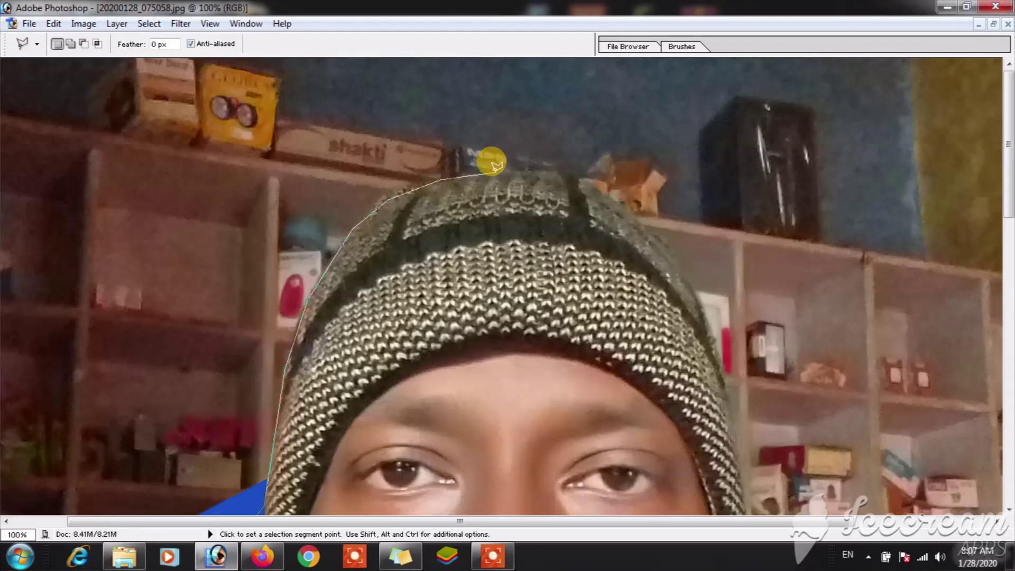
{"action": "left_click", "coordinate": [492, 172]}
{"action": "left_click", "coordinate": [547, 172]}
{"action": "left_click", "coordinate": [637, 218]}
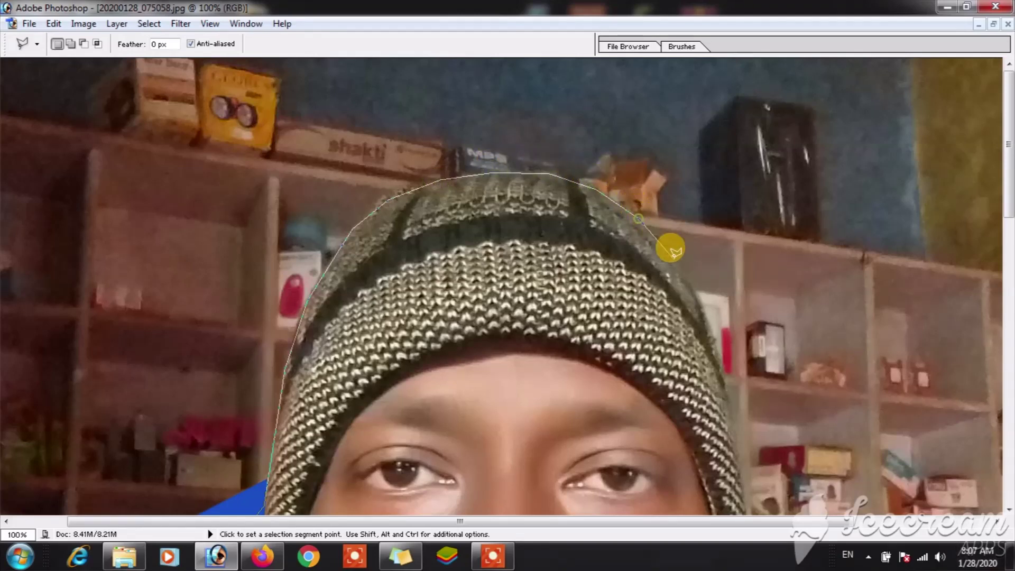
{"action": "left_click", "coordinate": [679, 263]}
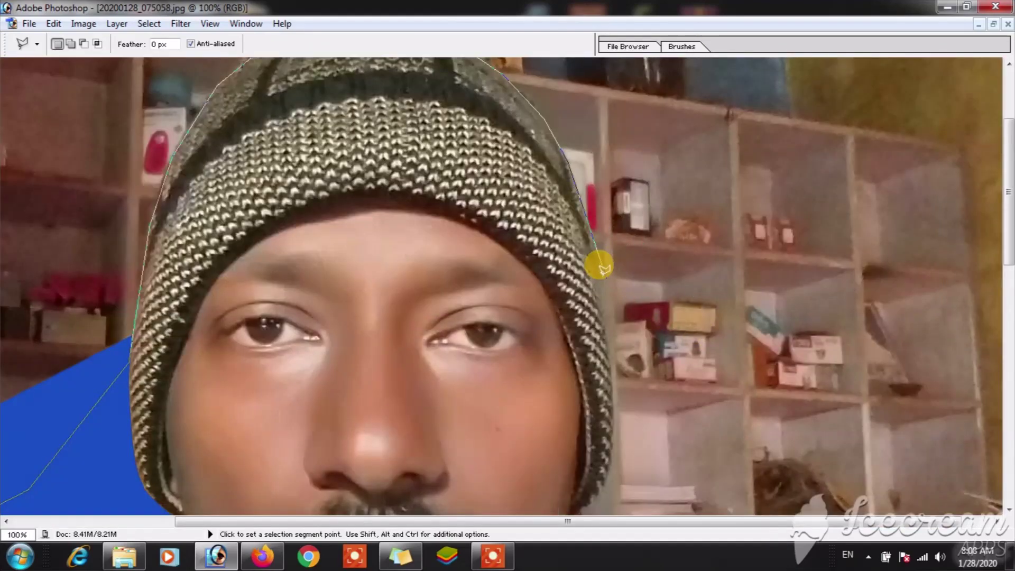
{"action": "left_click", "coordinate": [595, 260]}
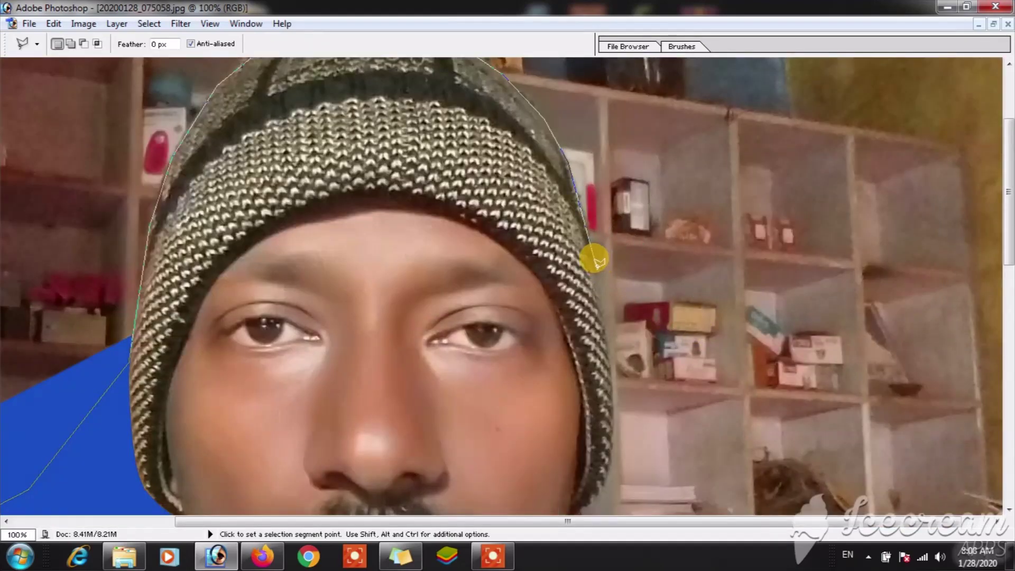
{"action": "left_click", "coordinate": [607, 349]}
{"action": "left_click", "coordinate": [611, 446]}
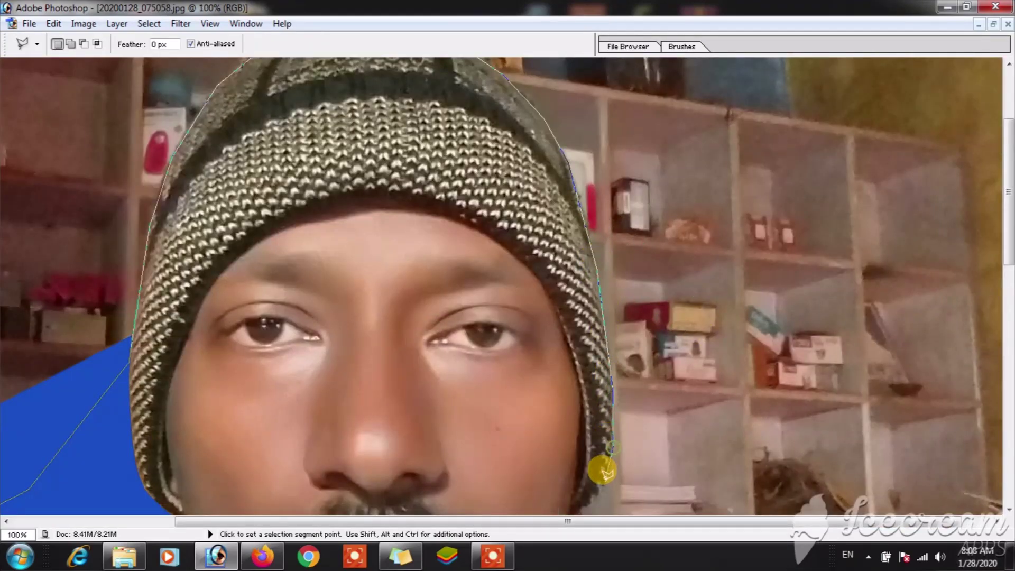
{"action": "left_click_drag", "start_coordinate": [603, 472], "coordinate": [626, 201]}
{"action": "scroll", "coordinate": [620, 208], "scroll_direction": "up", "scroll_amount": 1}
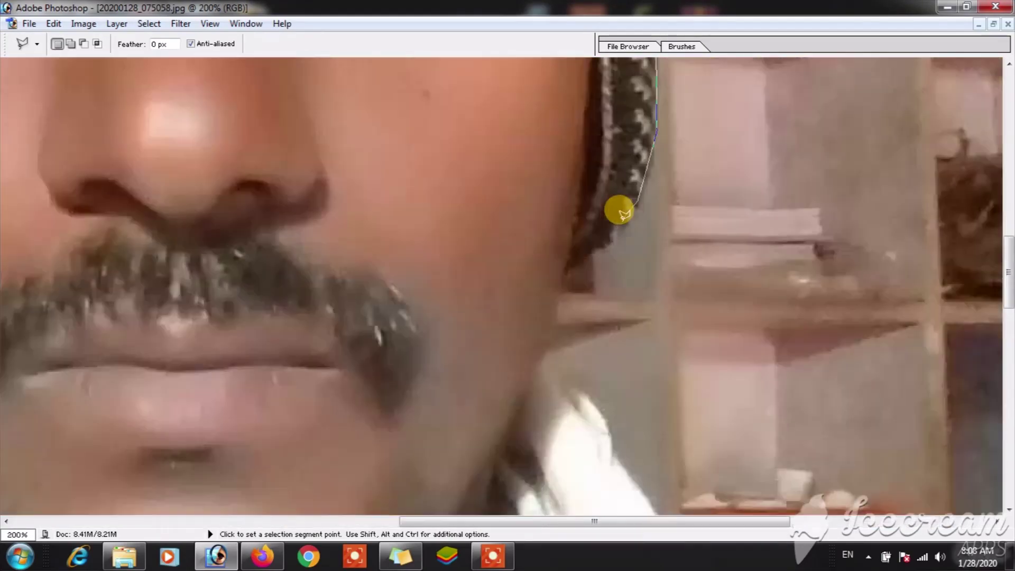
{"action": "left_click", "coordinate": [613, 233]}
{"action": "left_click", "coordinate": [563, 278]}
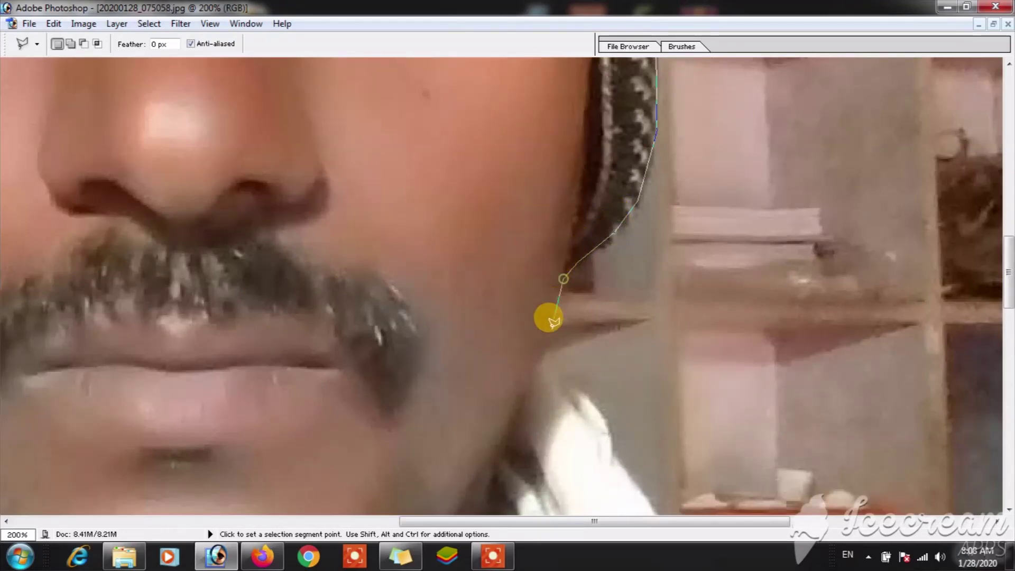
{"action": "left_click", "coordinate": [538, 363]}
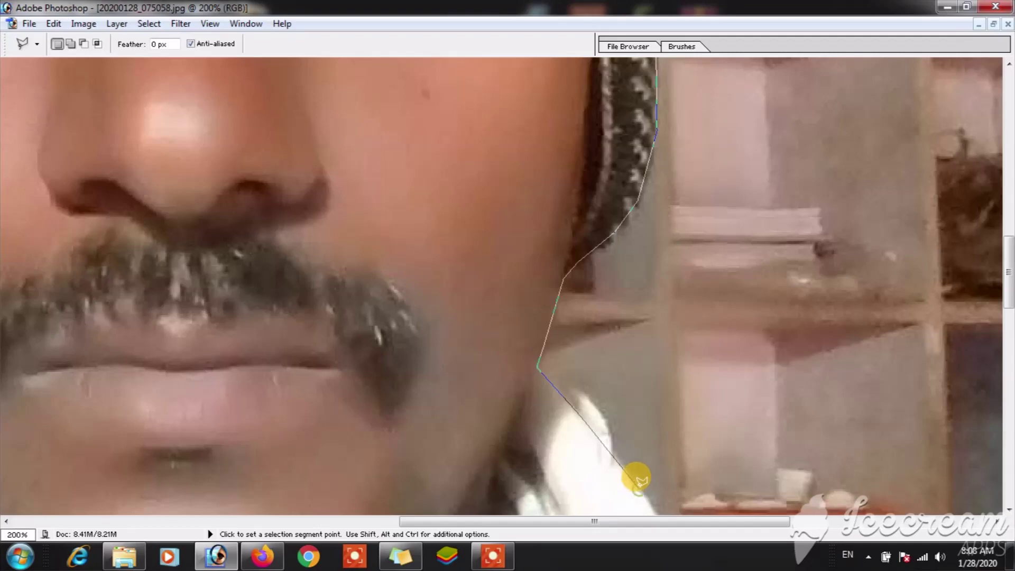
Trace along the right shoulder, close the outline, and fill the right background blue.
{"action": "key", "text": "ctrl+minus"}
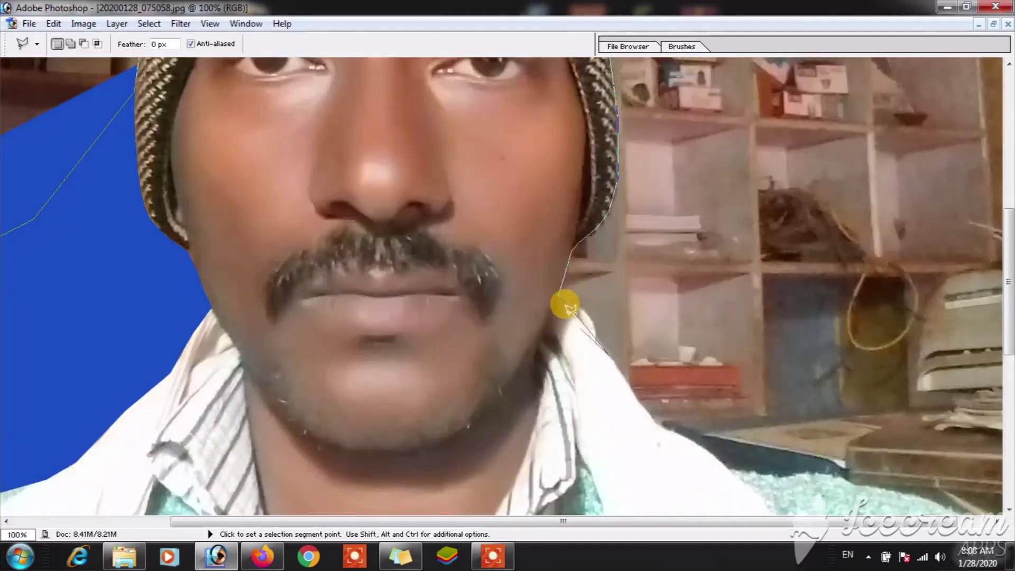
{"action": "key", "text": "ctrl+plus"}
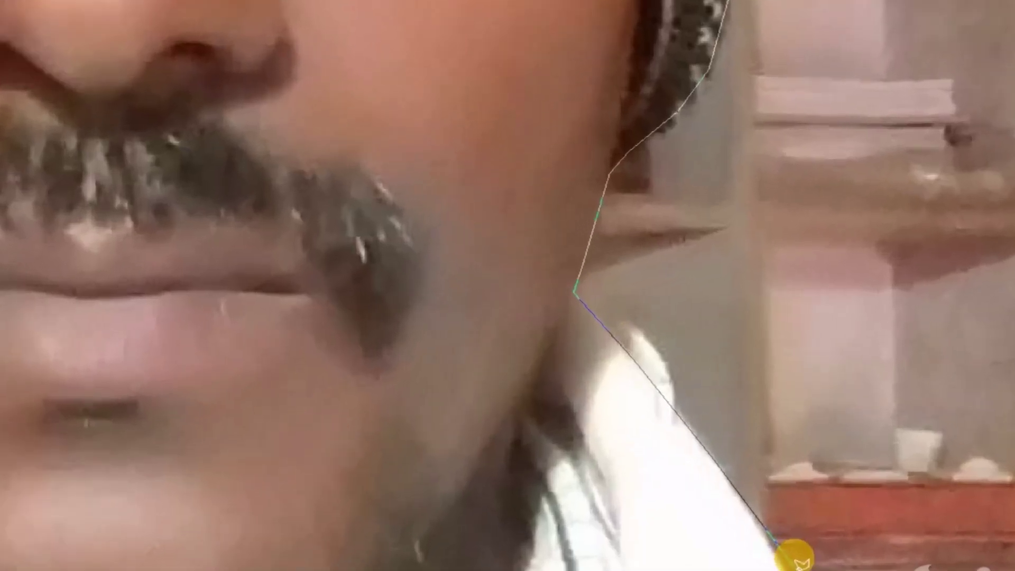
{"action": "key", "text": "ctrl+minus"}
{"action": "key", "text": "ctrl+minus"}
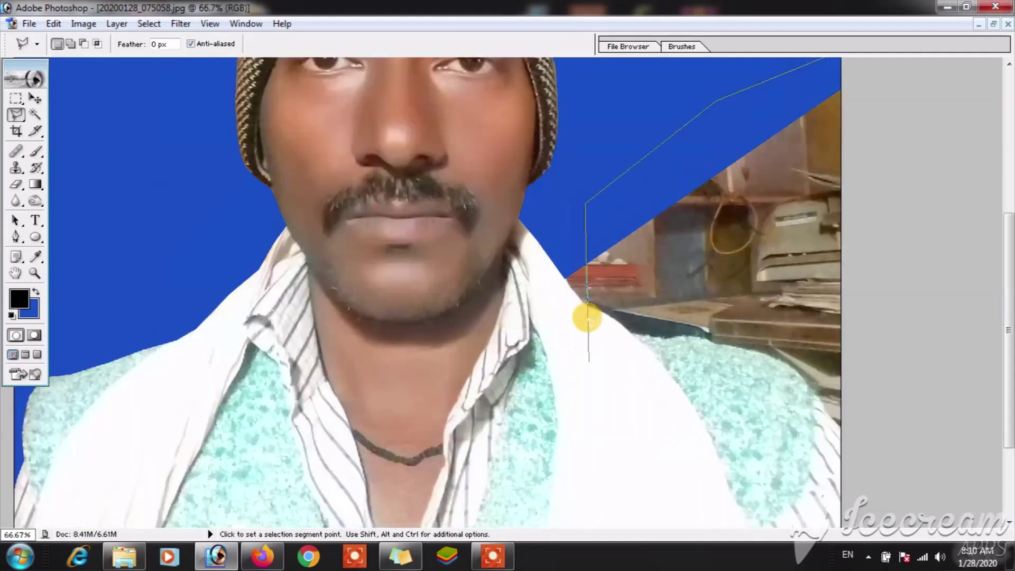
{"action": "key", "text": "ctrl+plus"}
{"action": "left_click", "coordinate": [552, 255]}
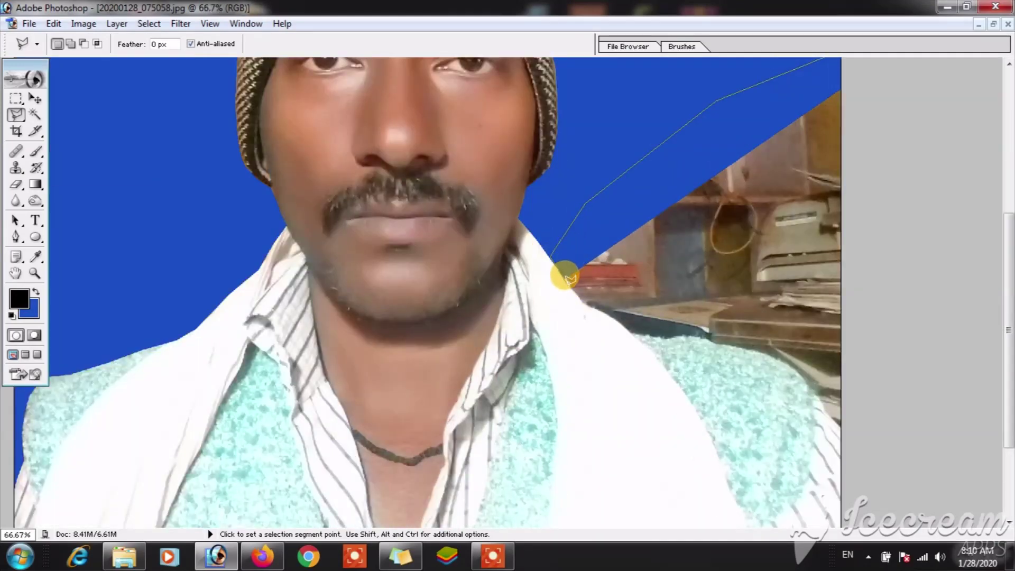
{"action": "left_click", "coordinate": [583, 289]}
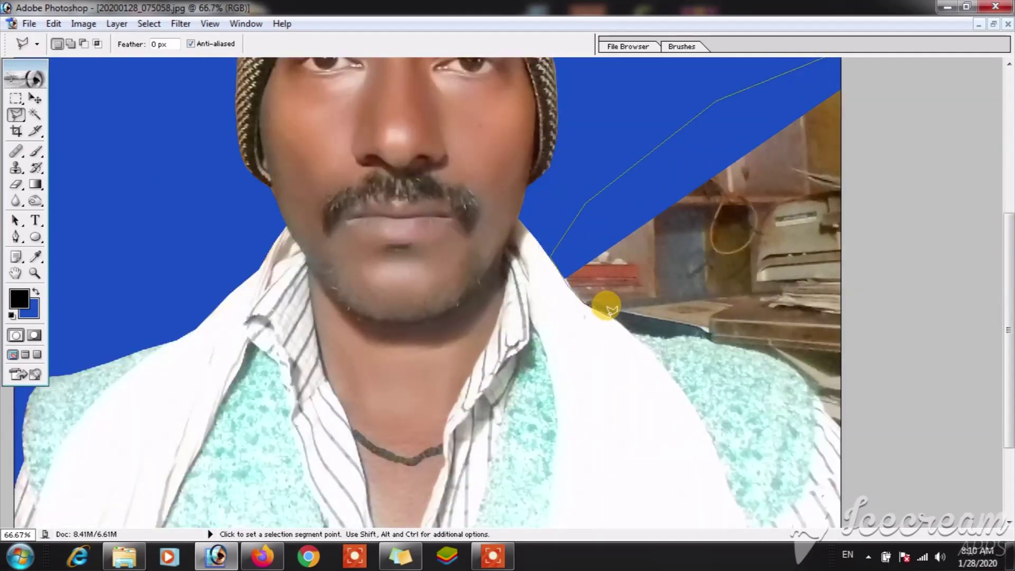
{"action": "left_click", "coordinate": [633, 332]}
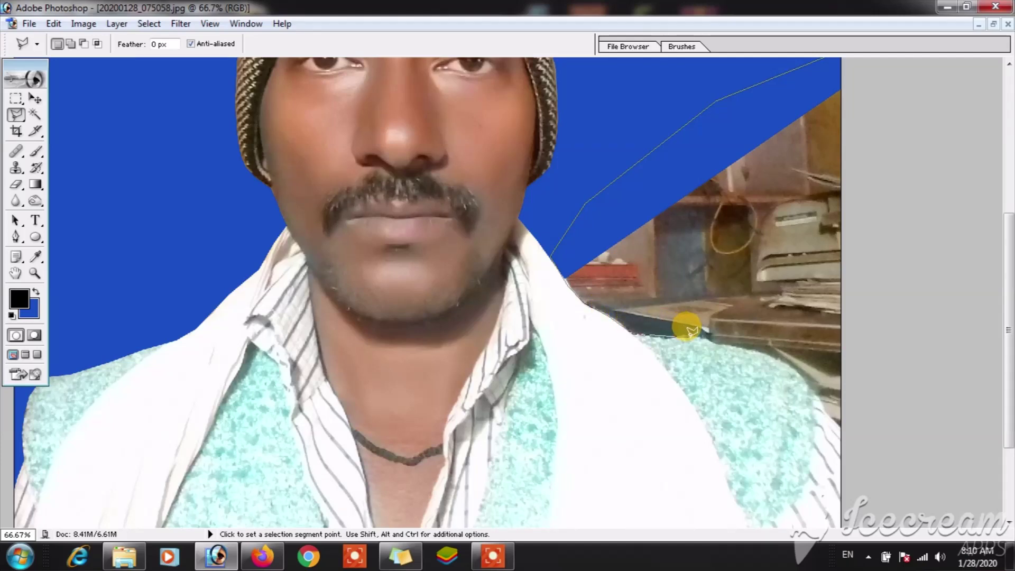
{"action": "left_click", "coordinate": [690, 332]}
{"action": "left_click", "coordinate": [771, 350]}
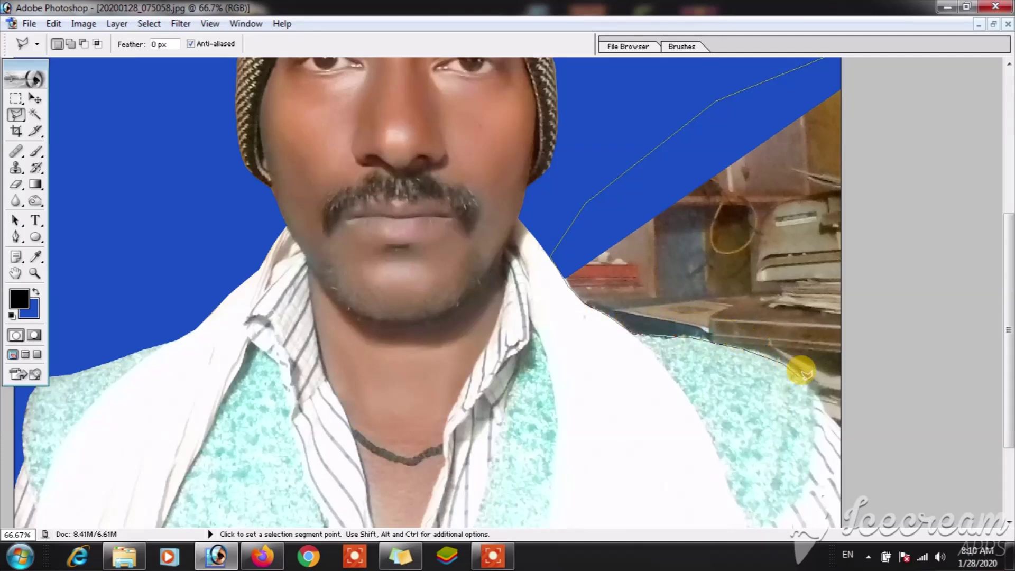
{"action": "left_click", "coordinate": [851, 435]}
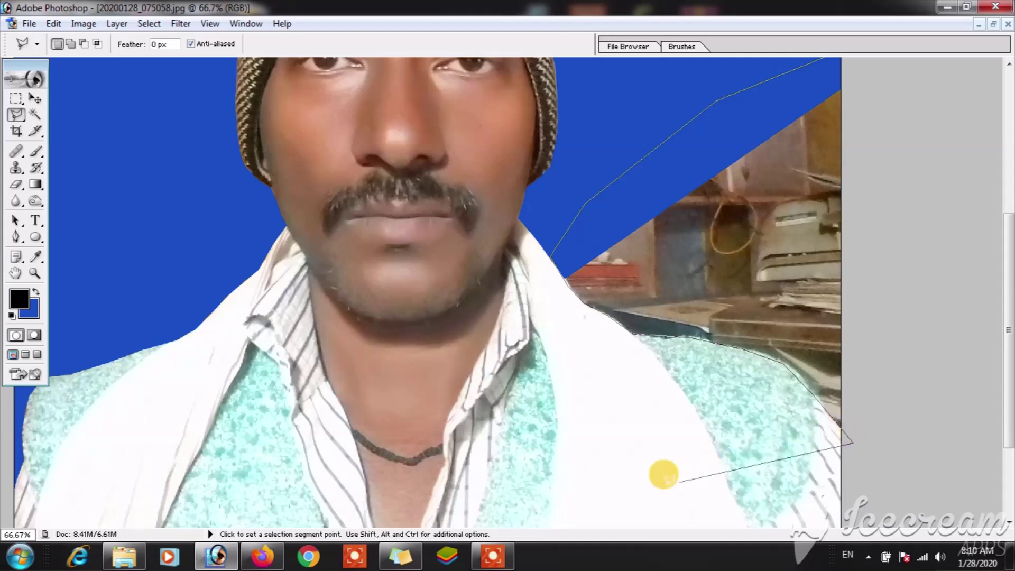
{"action": "key", "text": "ctrl+minus"}
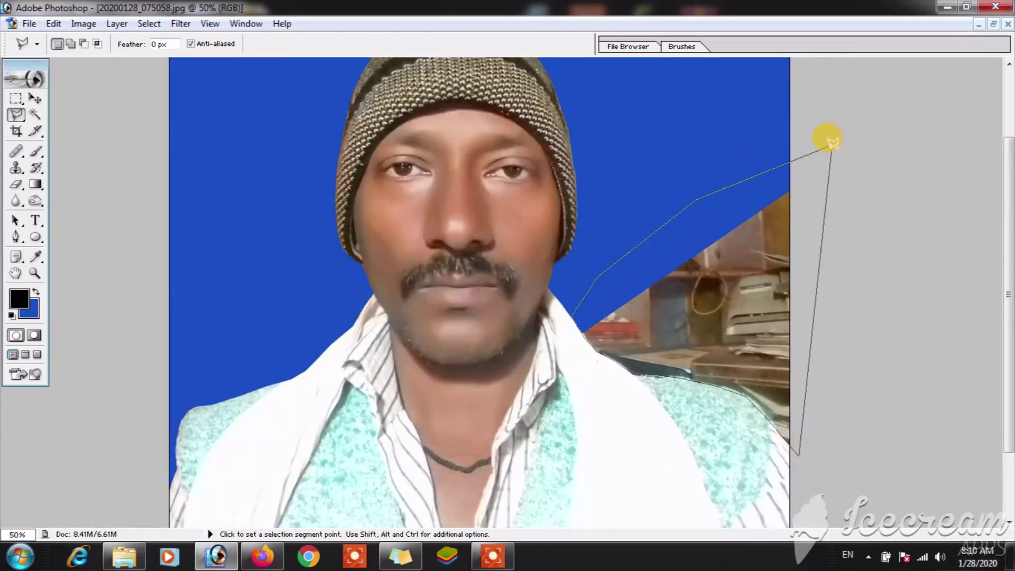
{"action": "left_click", "coordinate": [831, 142]}
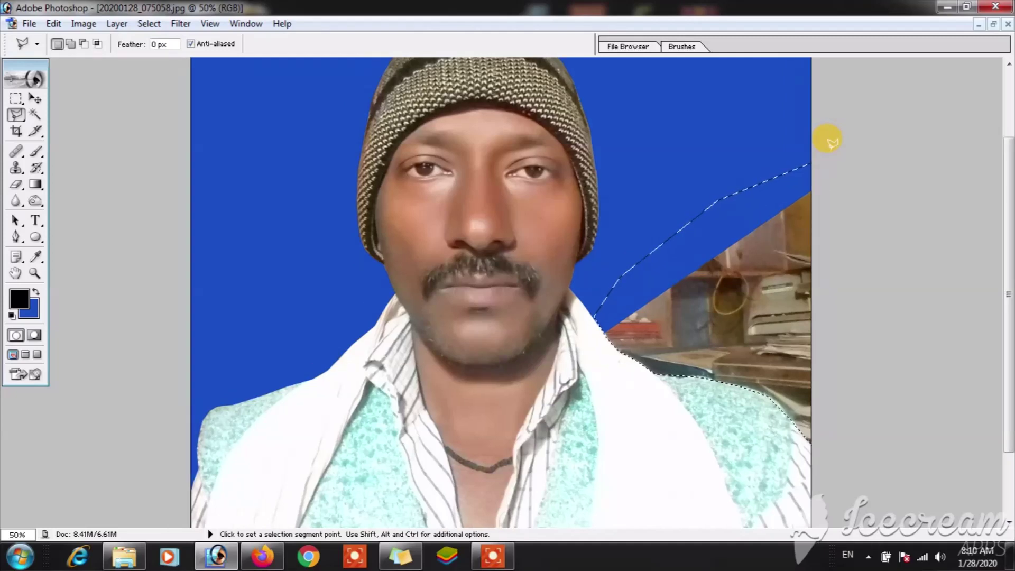
{"action": "key", "text": "Delete"}
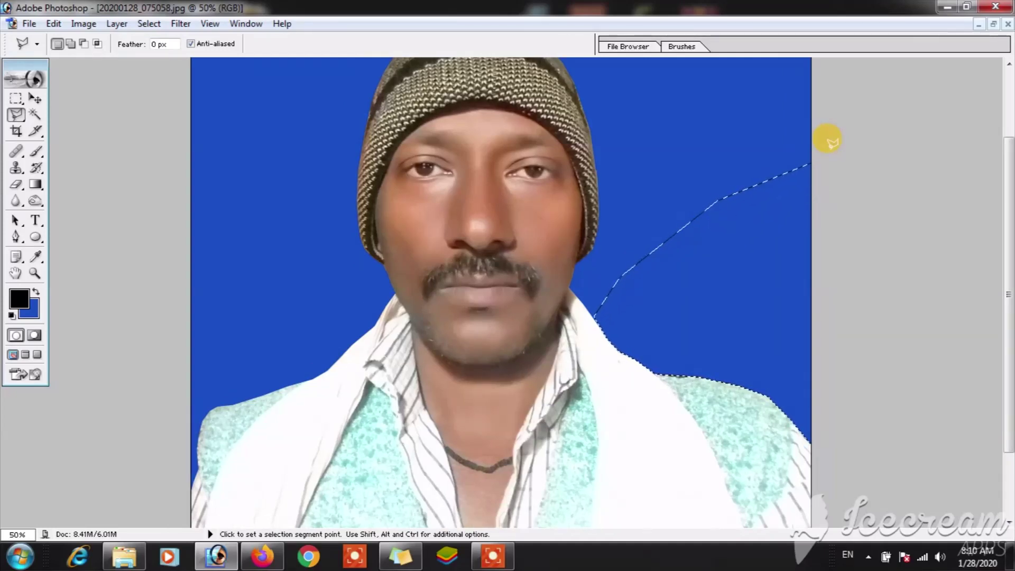
Deselect with Ctrl+D, switch to the Magic Wand, and review the blue-backed portrait at 25%.
{"action": "key", "text": "ctrl+minus"}
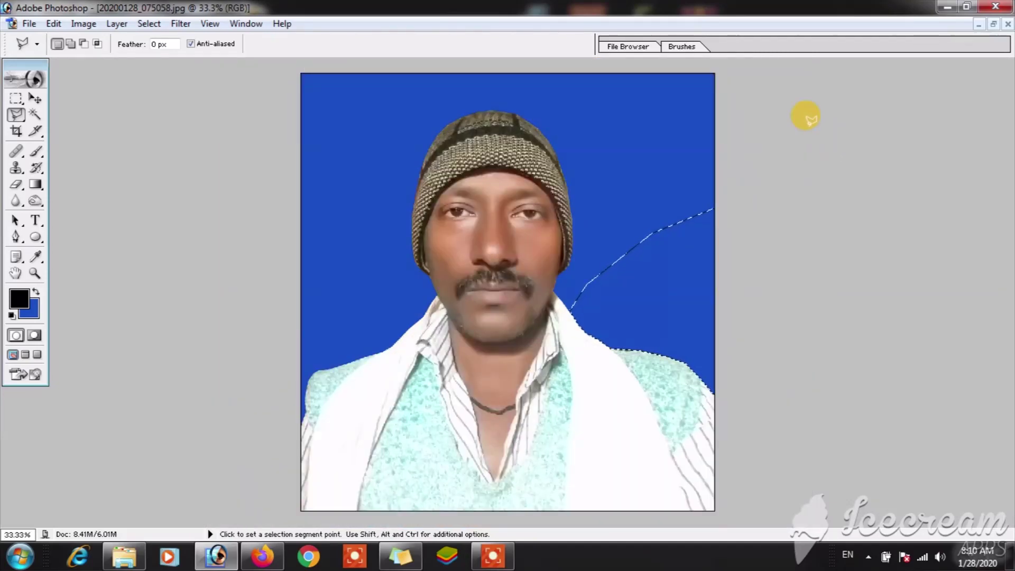
{"action": "key", "text": "w"}
{"action": "key", "text": "ctrl+d"}
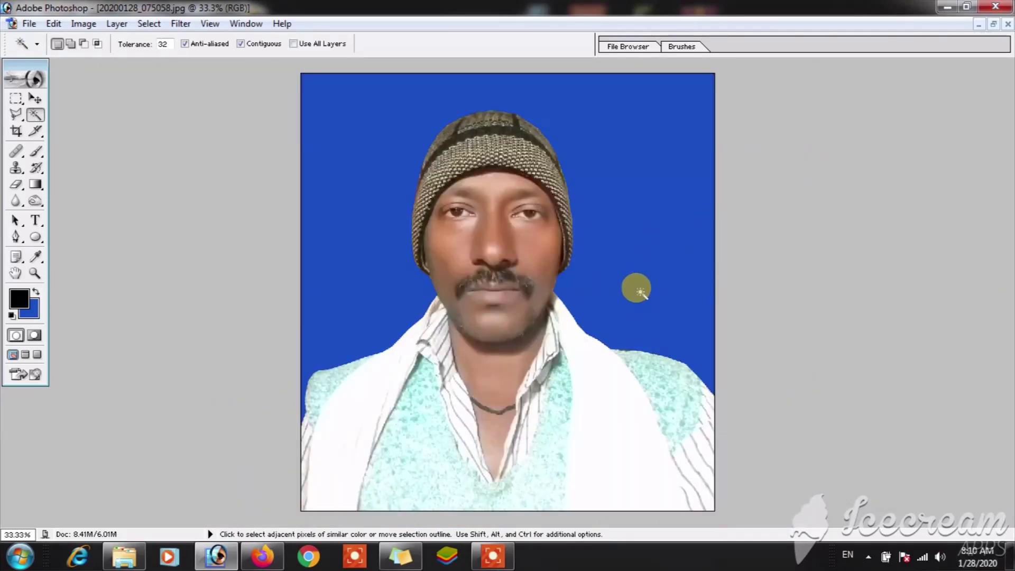
{"action": "key", "text": "ctrl+plus"}
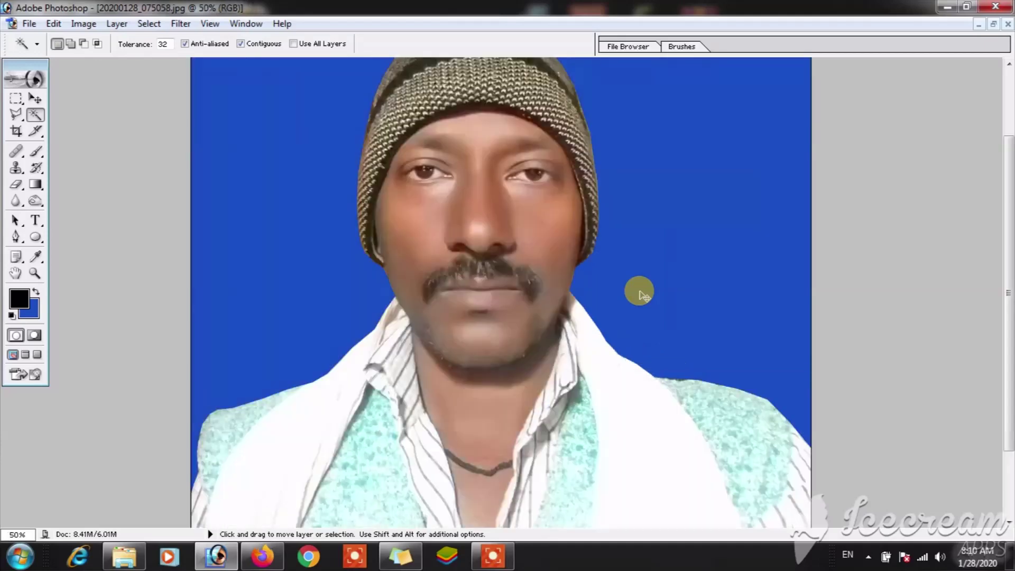
{"action": "key", "text": "ctrl+minus"}
{"action": "key", "text": "ctrl+minus"}
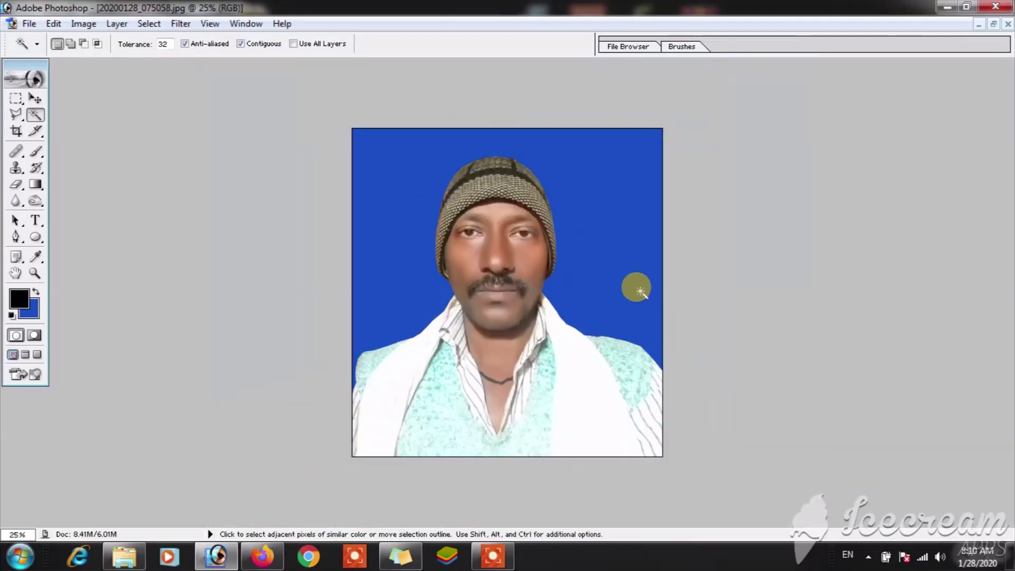
{"action": "key", "text": "ctrl+plus"}
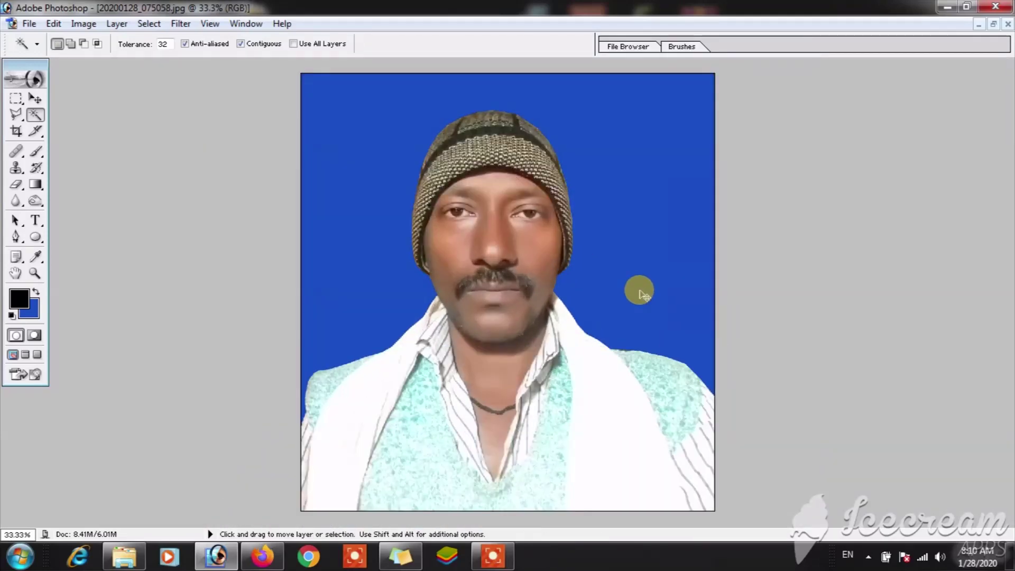
{"action": "key", "text": "ctrl+minus"}
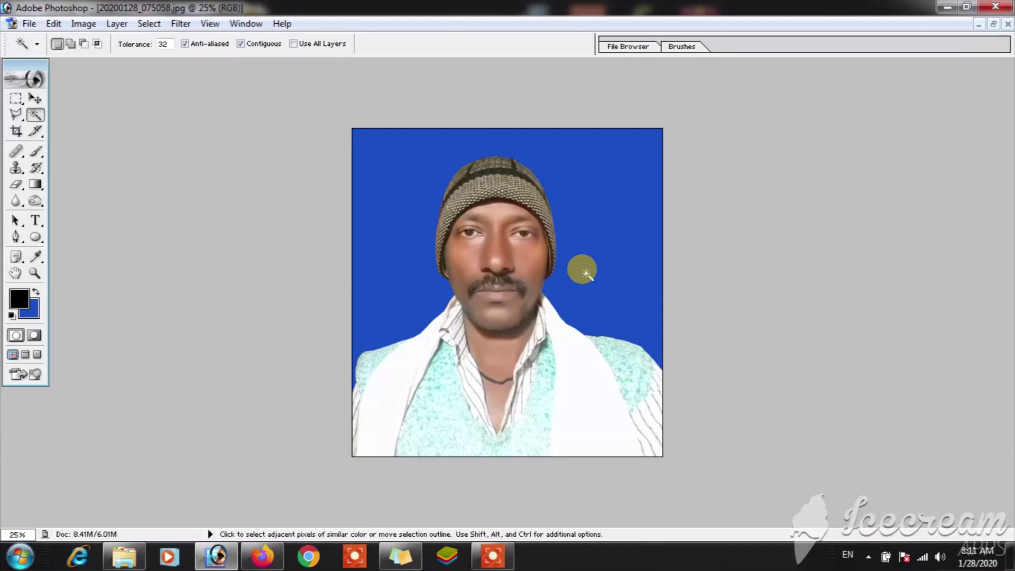
Magic Wand-select the blue backdrop and set the background colour to green 39852F.
{"action": "left_click", "coordinate": [585, 272]}
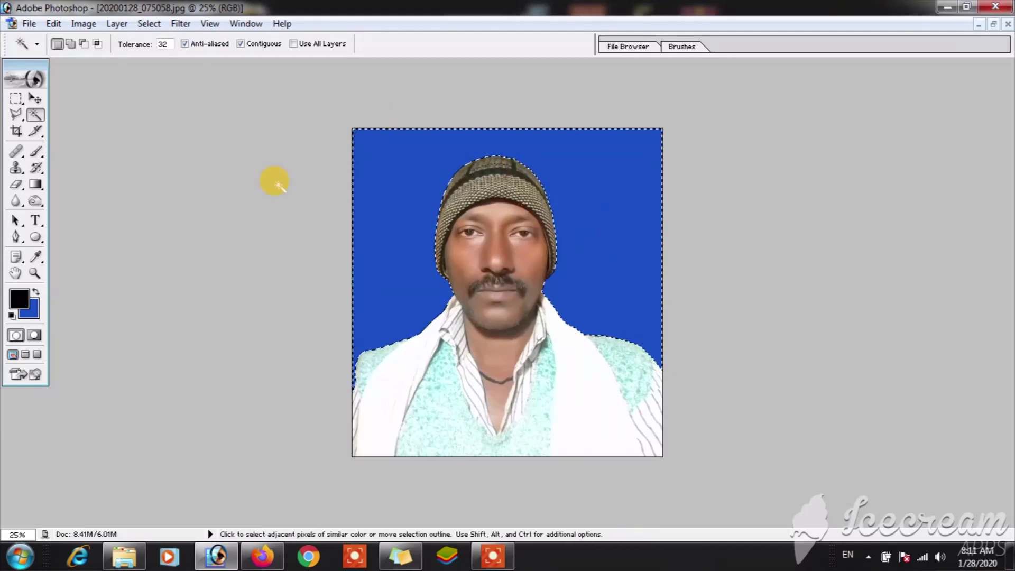
{"action": "left_click", "coordinate": [36, 312]}
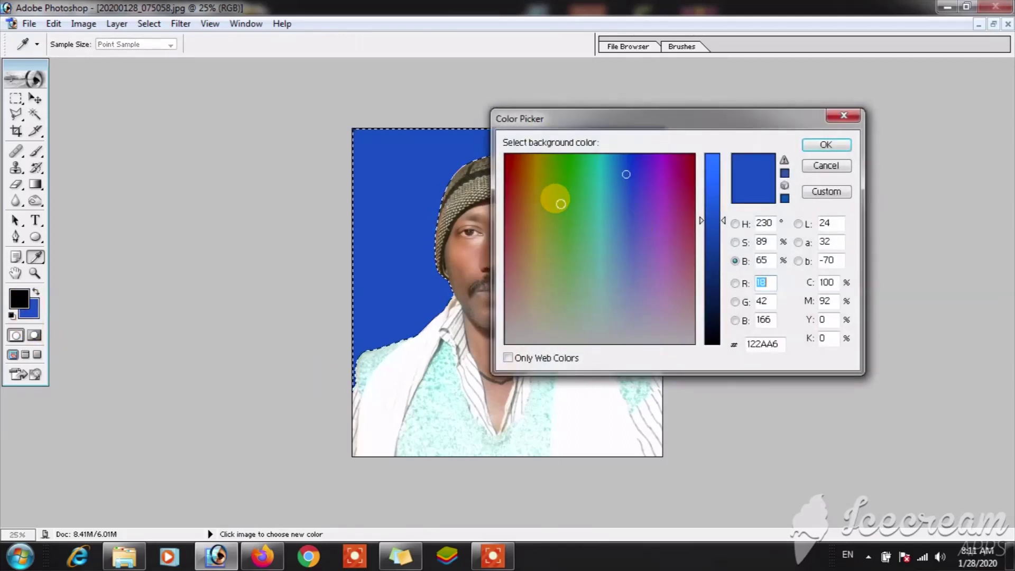
{"action": "left_click", "coordinate": [564, 221]}
{"action": "left_click_drag", "start_coordinate": [708, 237], "coordinate": [708, 245]}
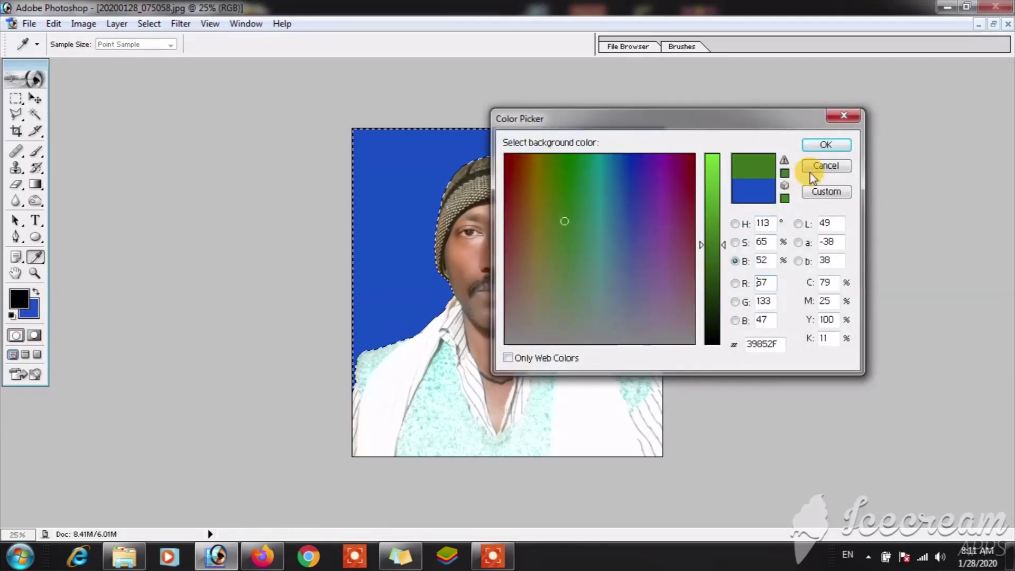
{"action": "left_click", "coordinate": [813, 144]}
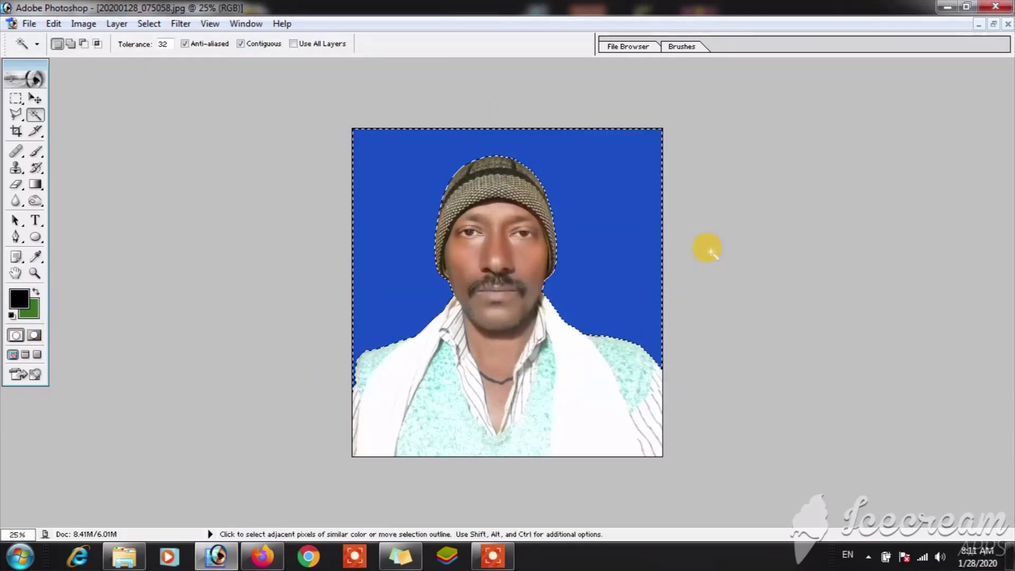
Fill the selected backdrop with green, inspect it up close, and deselect.
{"action": "key", "text": "ctrl+BackSpace"}
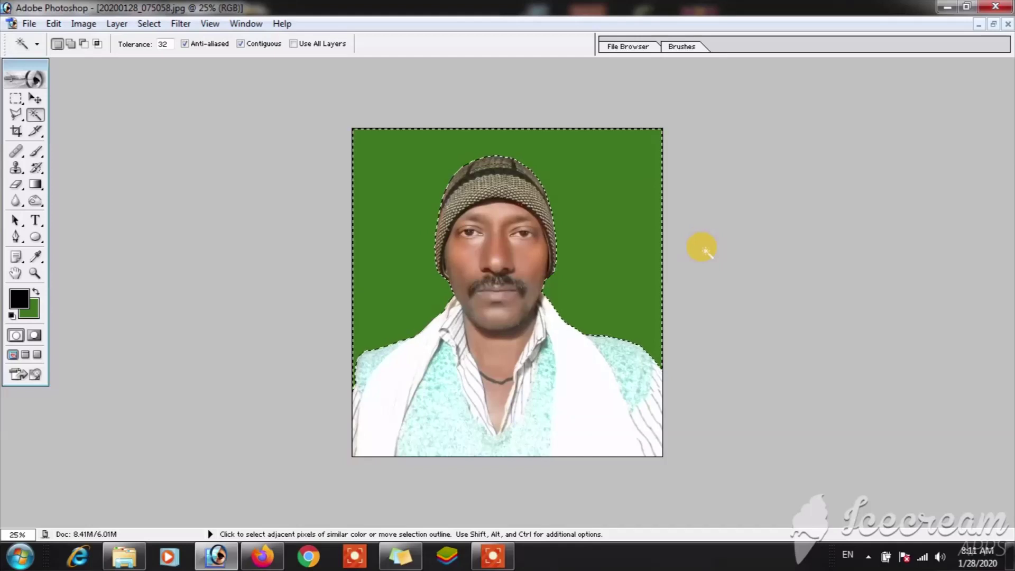
{"action": "key", "text": "ctrl+plus"}
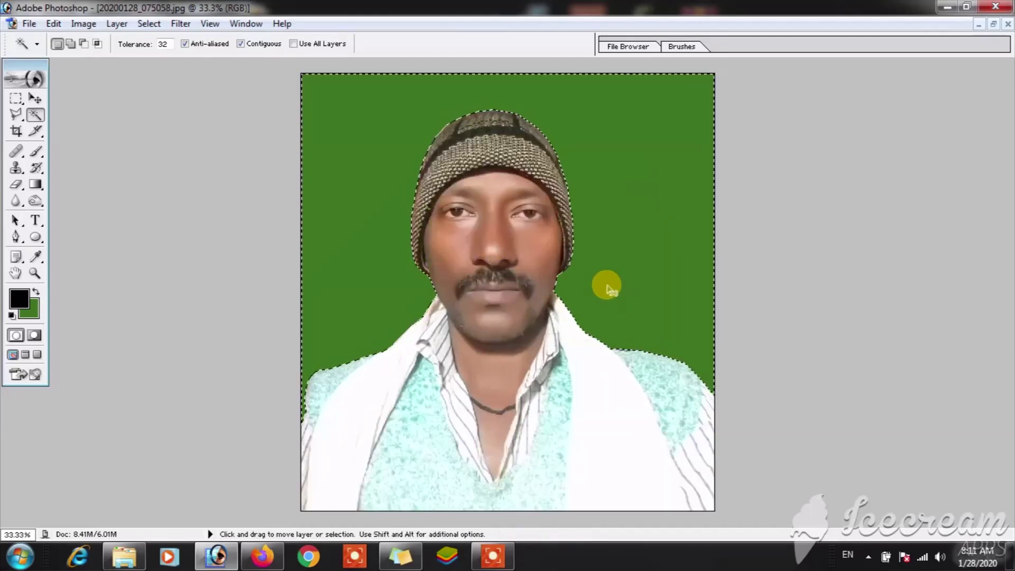
{"action": "key", "text": "ctrl+plus"}
{"action": "key", "text": "ctrl+minus"}
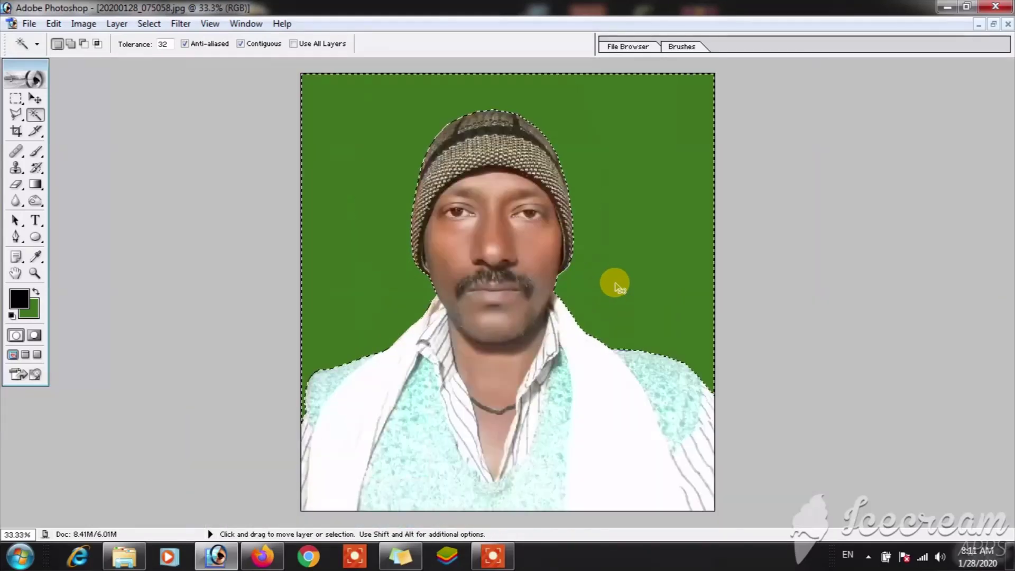
{"action": "key", "text": "ctrl+d"}
{"action": "key", "text": "ctrl+minus"}
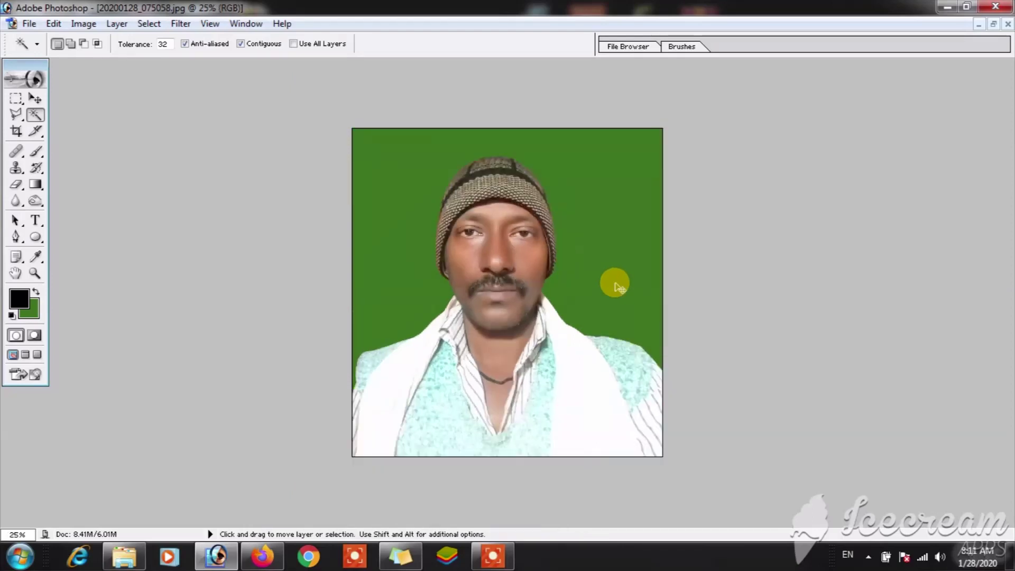
{"action": "key", "text": "ctrl+plus"}
{"action": "key", "text": "ctrl+minus"}
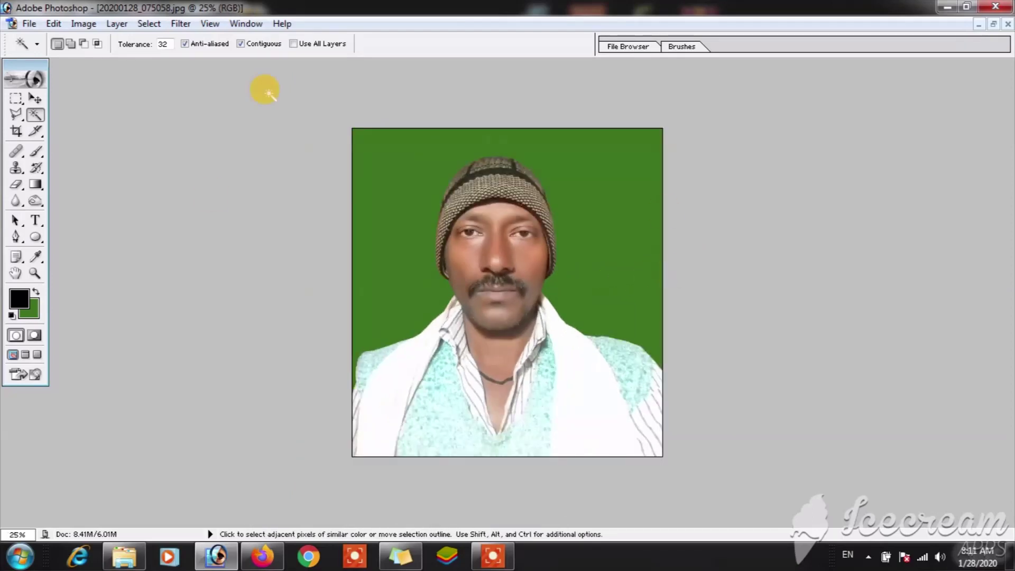
{"action": "left_click", "coordinate": [592, 254]}
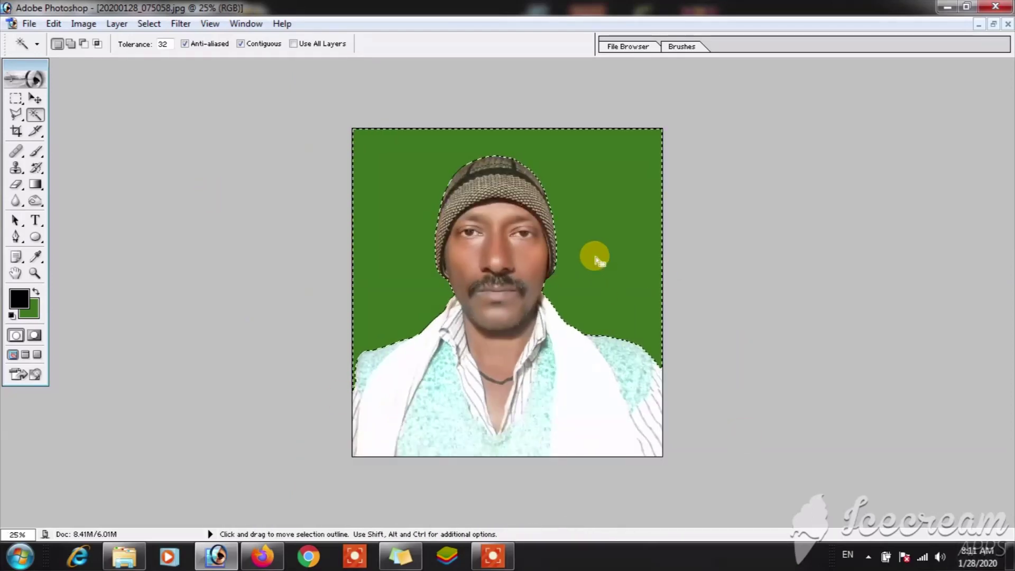
{"action": "key", "text": "ctrl+plus"}
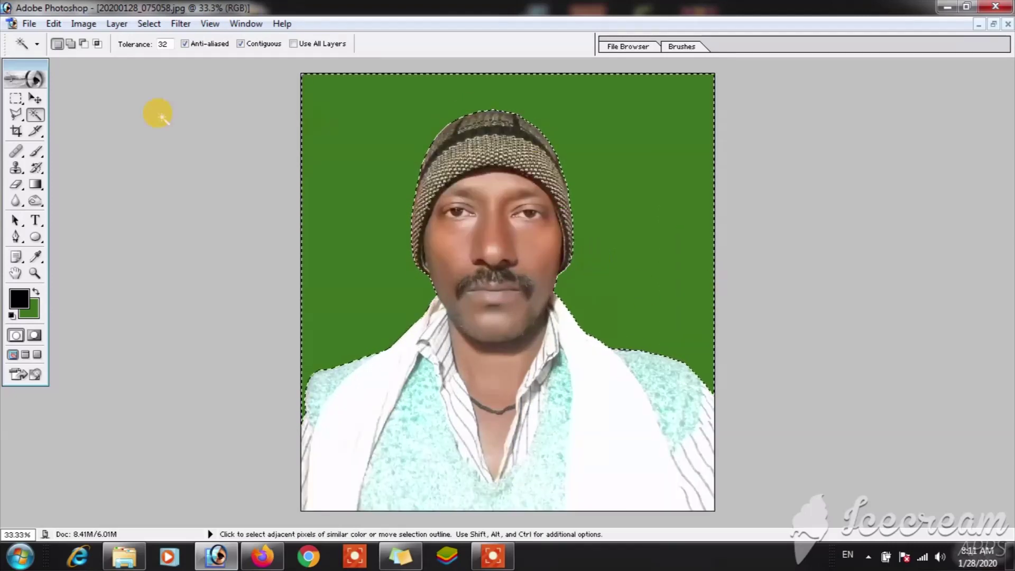
{"action": "key", "text": "ctrl+plus"}
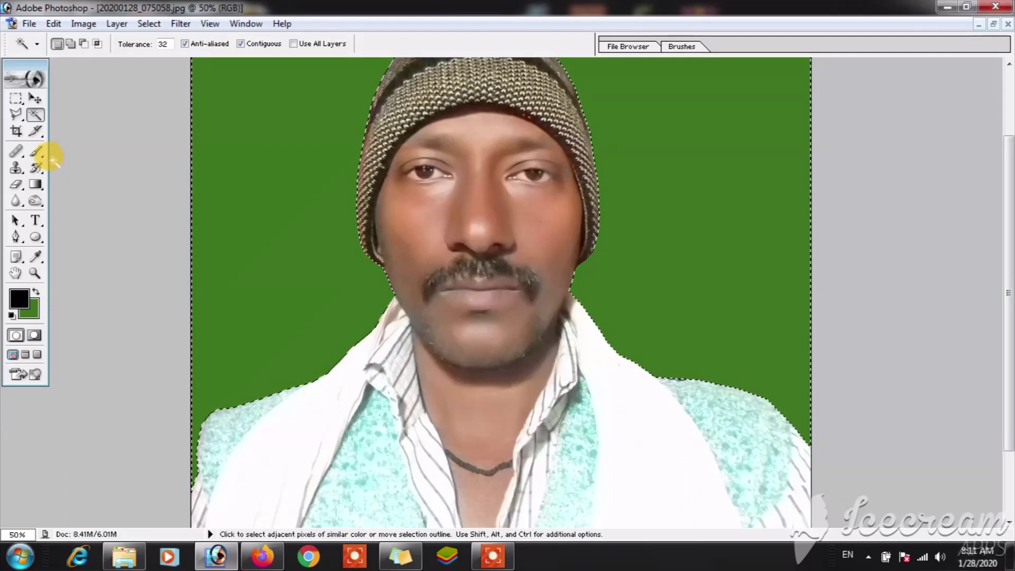
{"action": "key", "text": "l"}
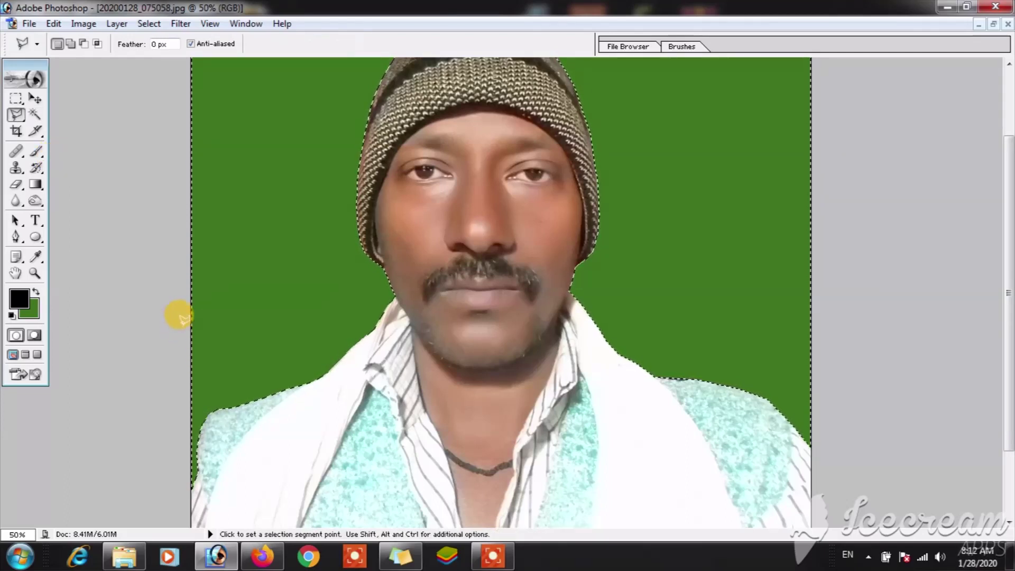
{"action": "left_click", "coordinate": [119, 223]}
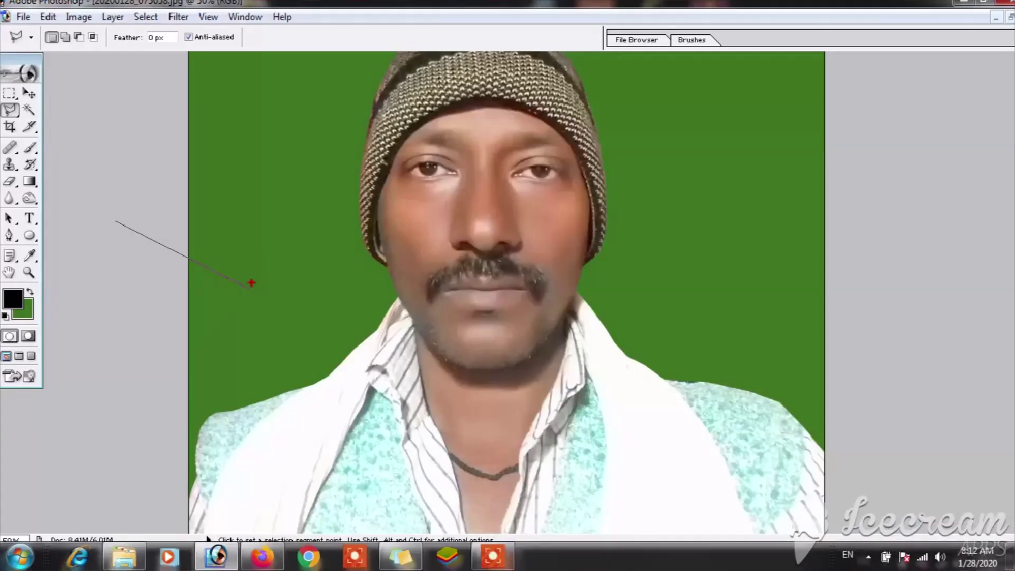
{"action": "double_click", "coordinate": [229, 274]}
{"action": "left_click", "coordinate": [147, 287]}
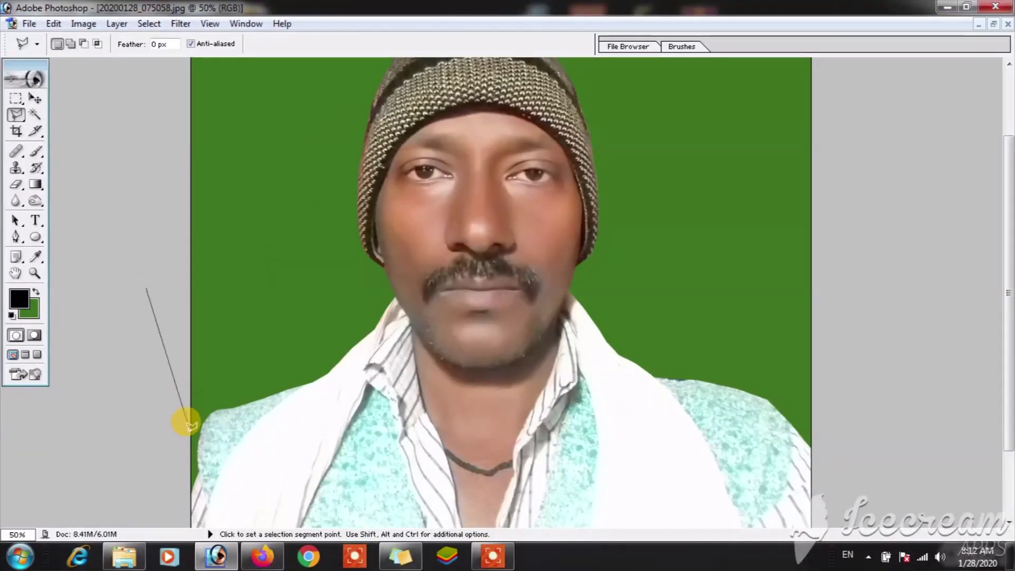
{"action": "double_click", "coordinate": [152, 283]}
{"action": "key", "text": "ctrl"}
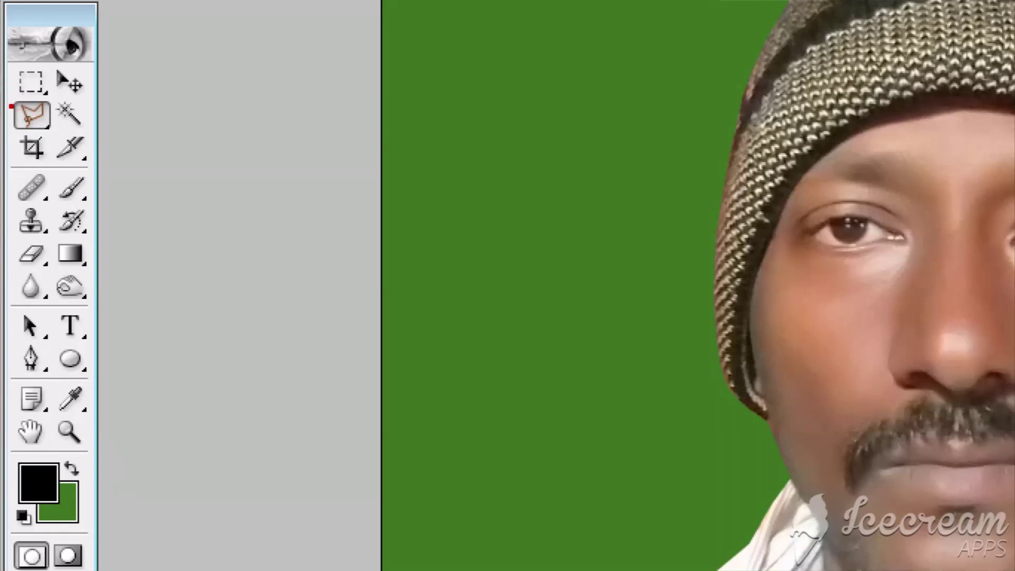
{"action": "mouse_move", "coordinate": [10, 95]}
{"action": "left_mouse_down"}
{"action": "mouse_move", "coordinate": [0, 138]}
{"action": "mouse_move", "coordinate": [11, 90]}
{"action": "left_mouse_up"}
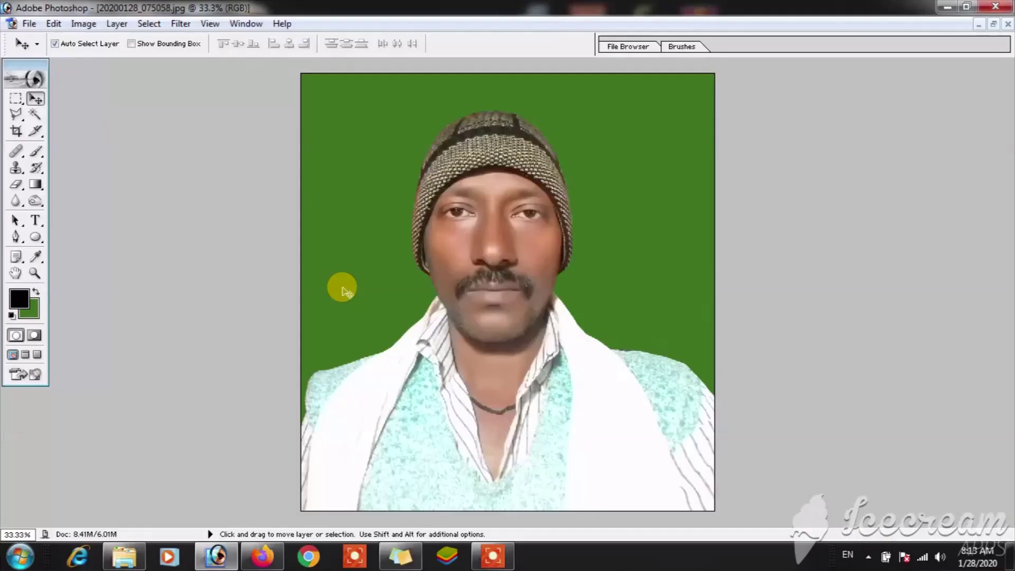
{"action": "left_click", "coordinate": [347, 260]}
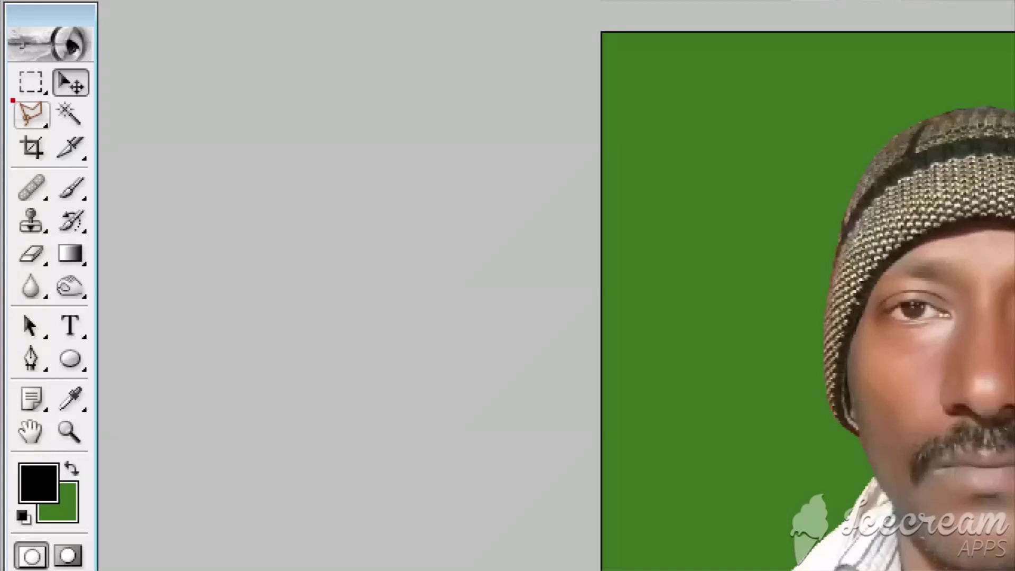
{"action": "mouse_move", "coordinate": [11, 99]}
{"action": "left_mouse_down"}
{"action": "mouse_move", "coordinate": [47, 103]}
{"action": "mouse_move", "coordinate": [10, 98]}
{"action": "left_mouse_up"}
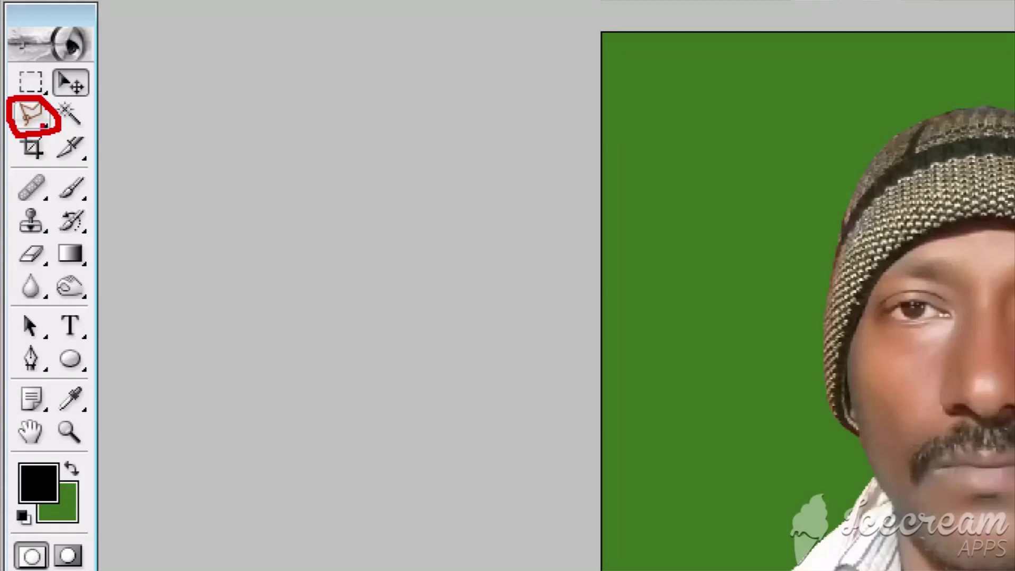
{"action": "left_click", "coordinate": [44, 125]}
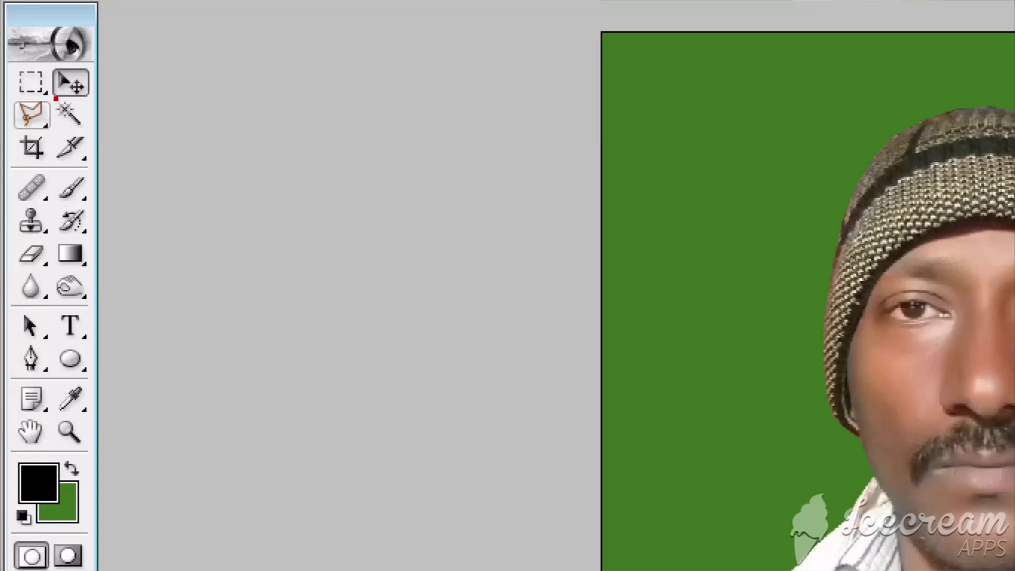
{"action": "mouse_move", "coordinate": [55, 97]}
{"action": "left_mouse_down"}
{"action": "mouse_move", "coordinate": [56, 135]}
{"action": "mouse_move", "coordinate": [49, 102]}
{"action": "left_mouse_up"}
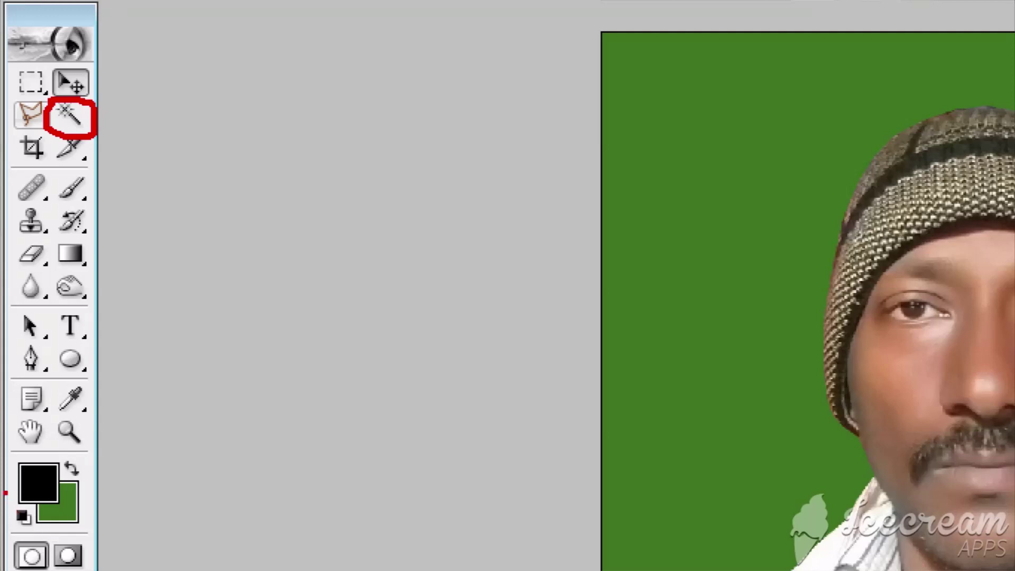
{"action": "mouse_move", "coordinate": [6, 493]}
{"action": "left_mouse_down"}
{"action": "mouse_move", "coordinate": [46, 534]}
{"action": "mouse_move", "coordinate": [22, 492]}
{"action": "left_mouse_up"}
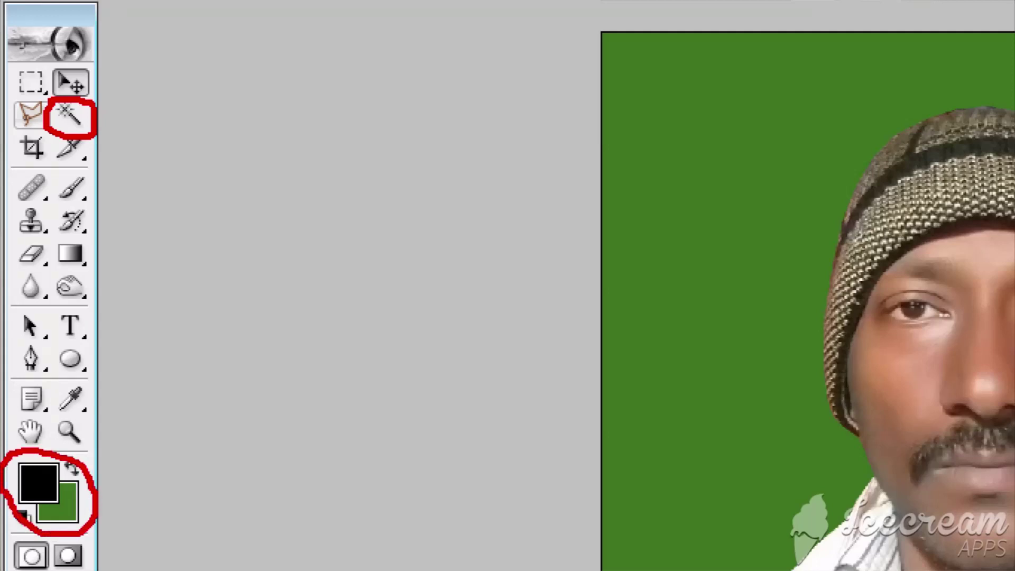